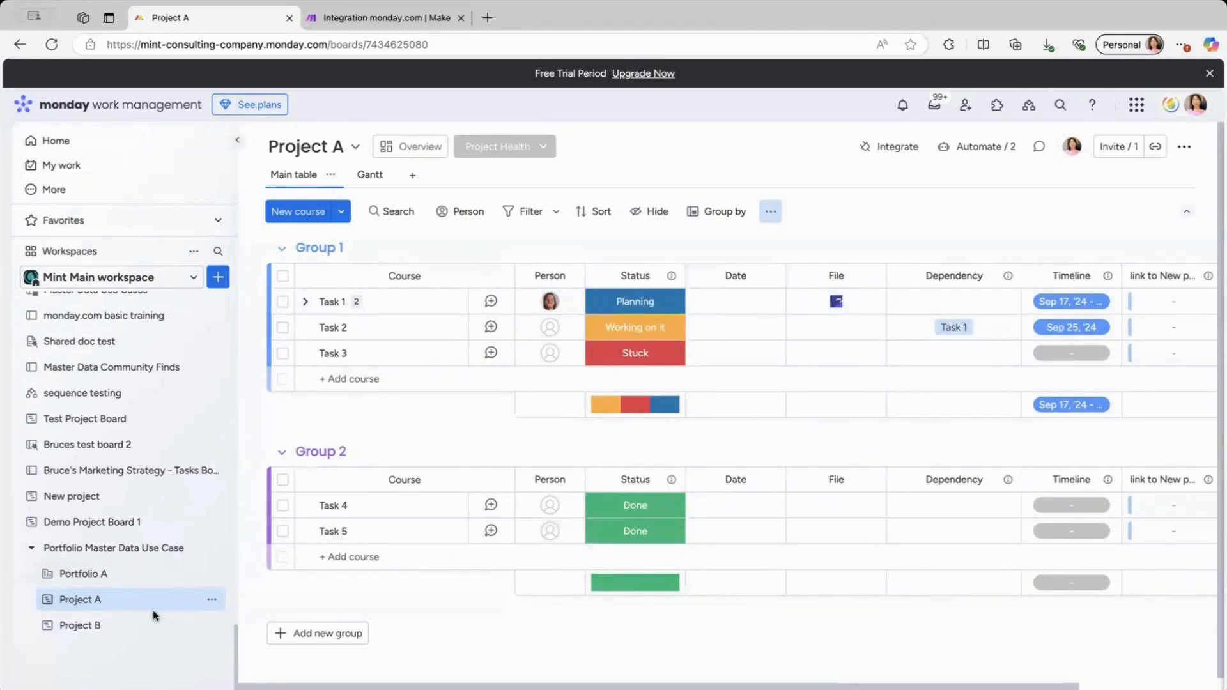
Look over the Project B board and the Make scenario, then open the Project A board.
click(123, 628)
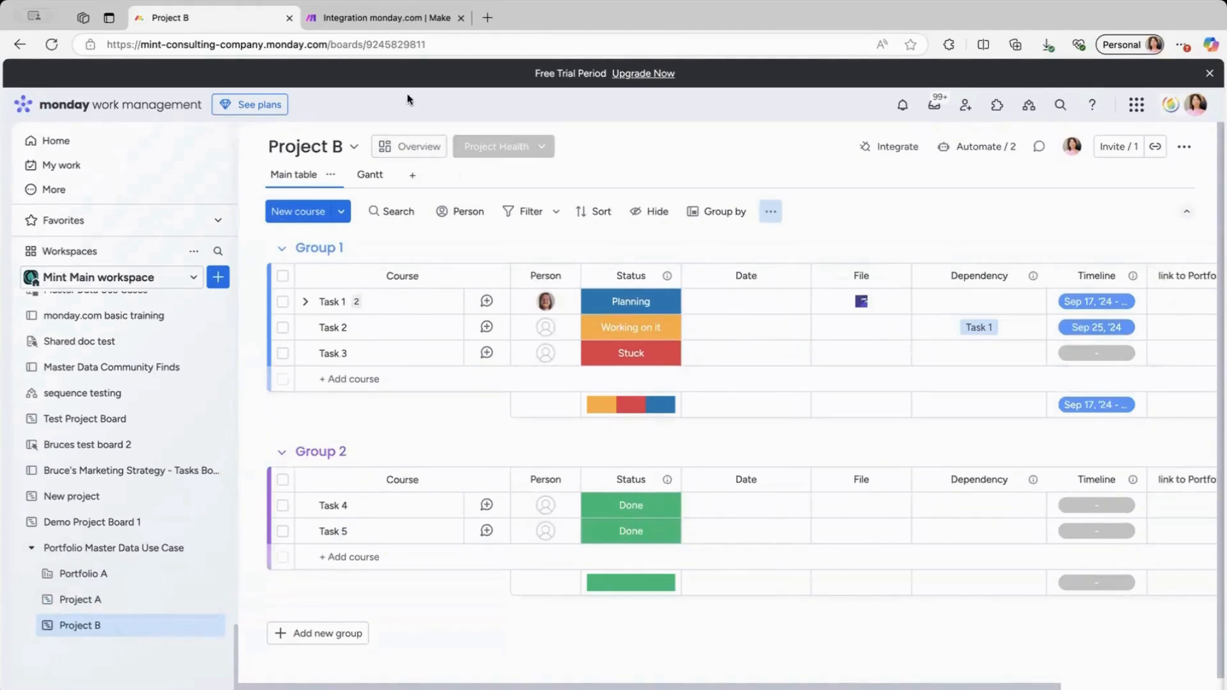
click(382, 20)
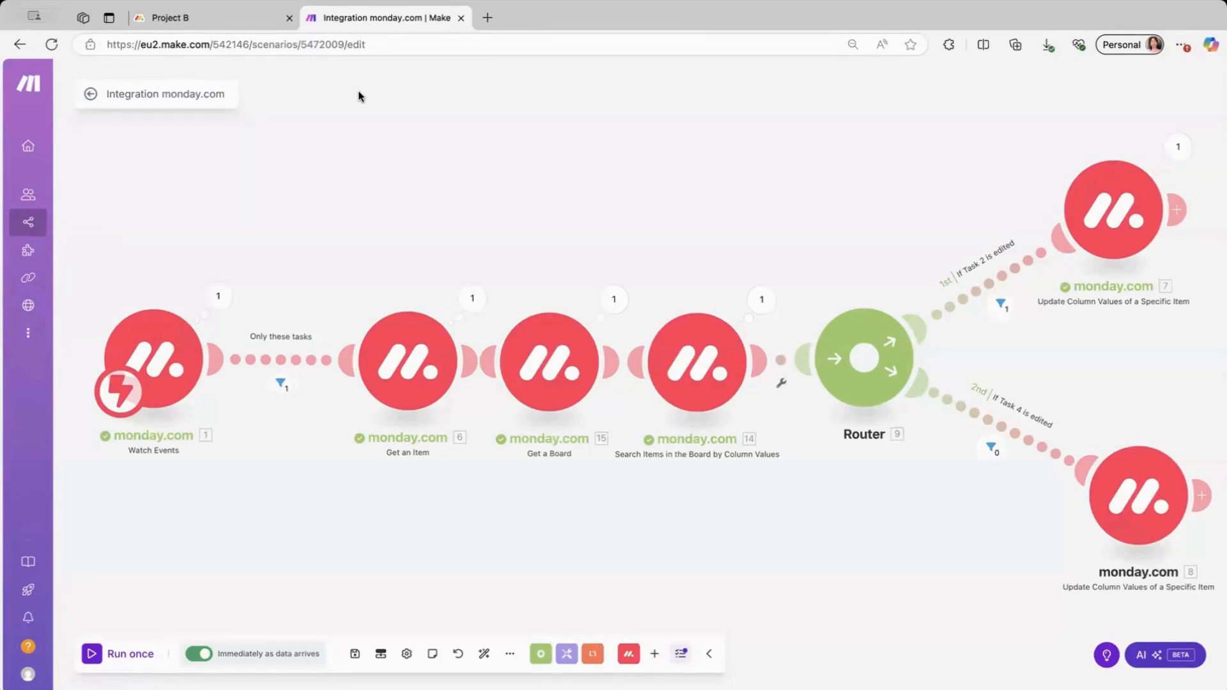
click(246, 17)
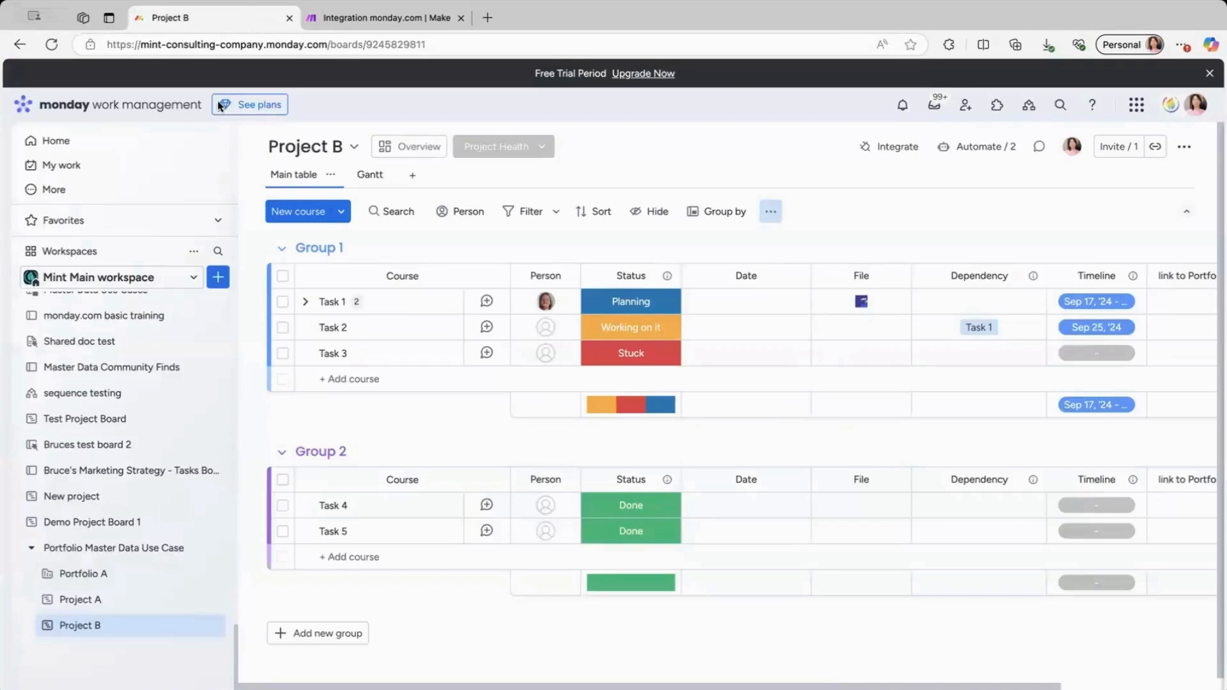
click(100, 601)
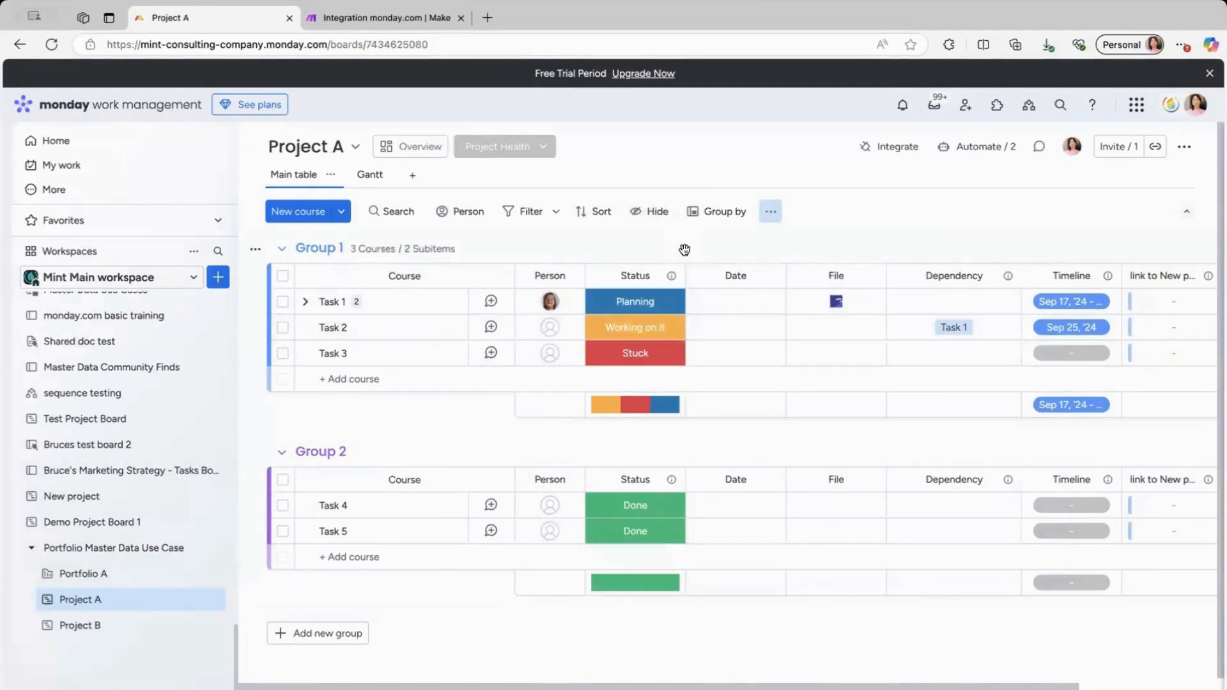
On Project A, use the 'When a column changes, send a webhook' template with a new webhook account.
click(981, 149)
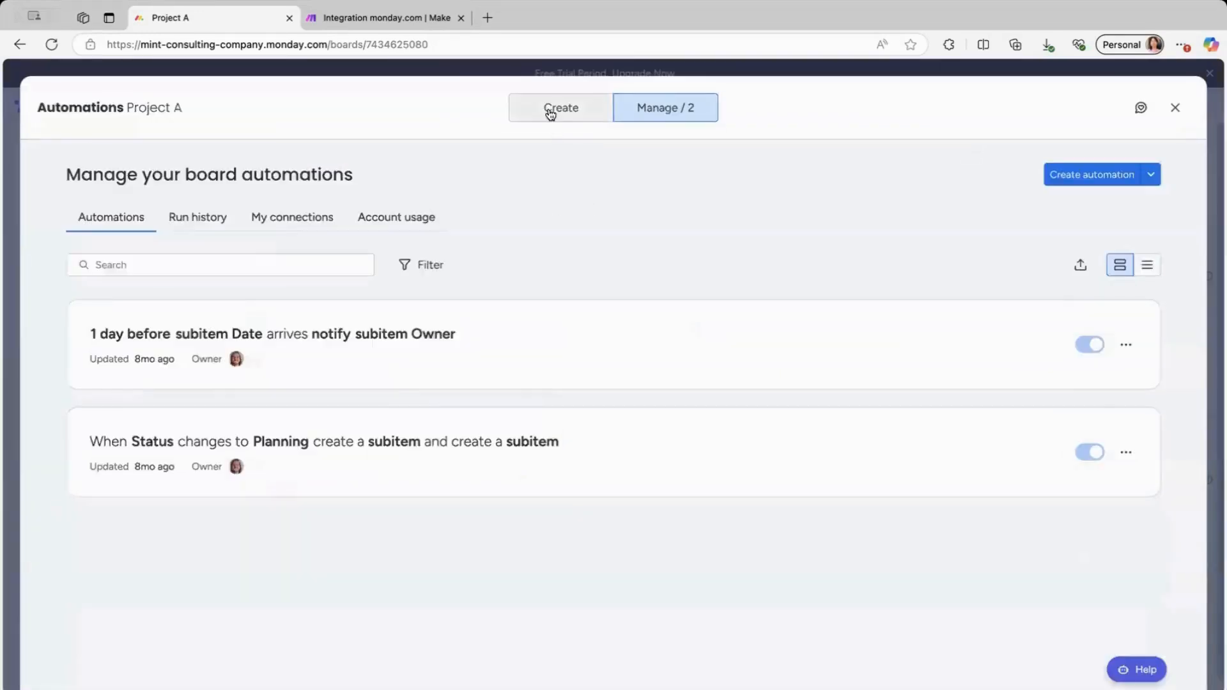
click(549, 113)
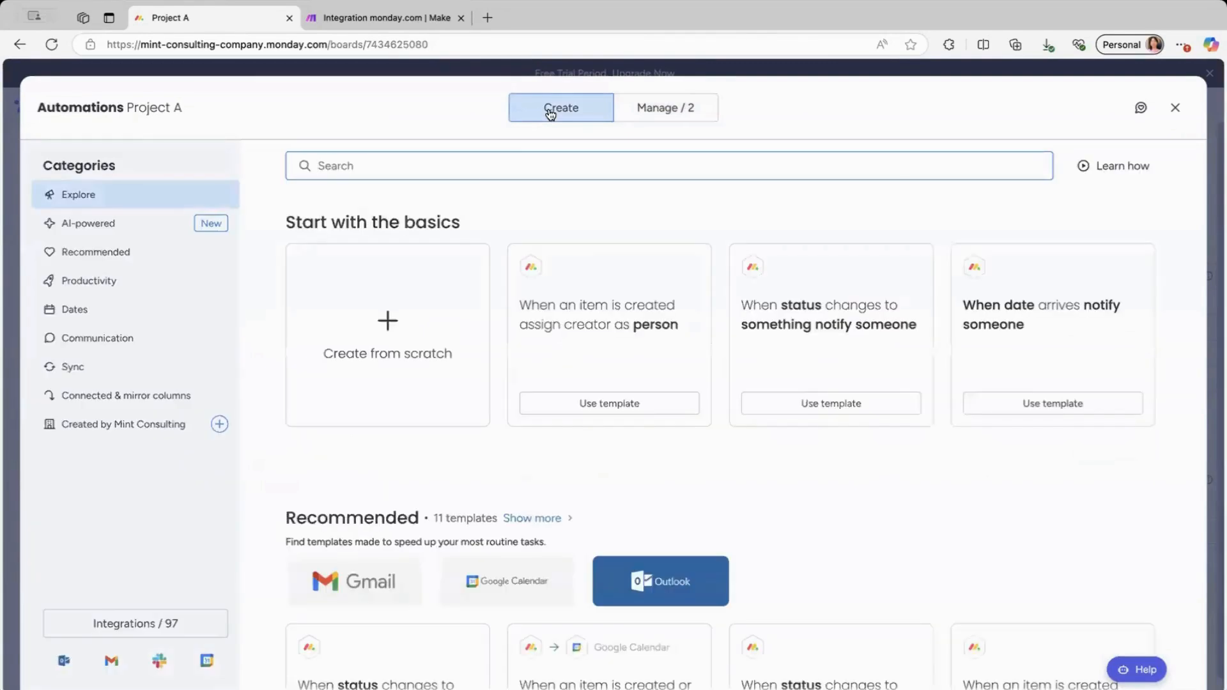
text(webhook)
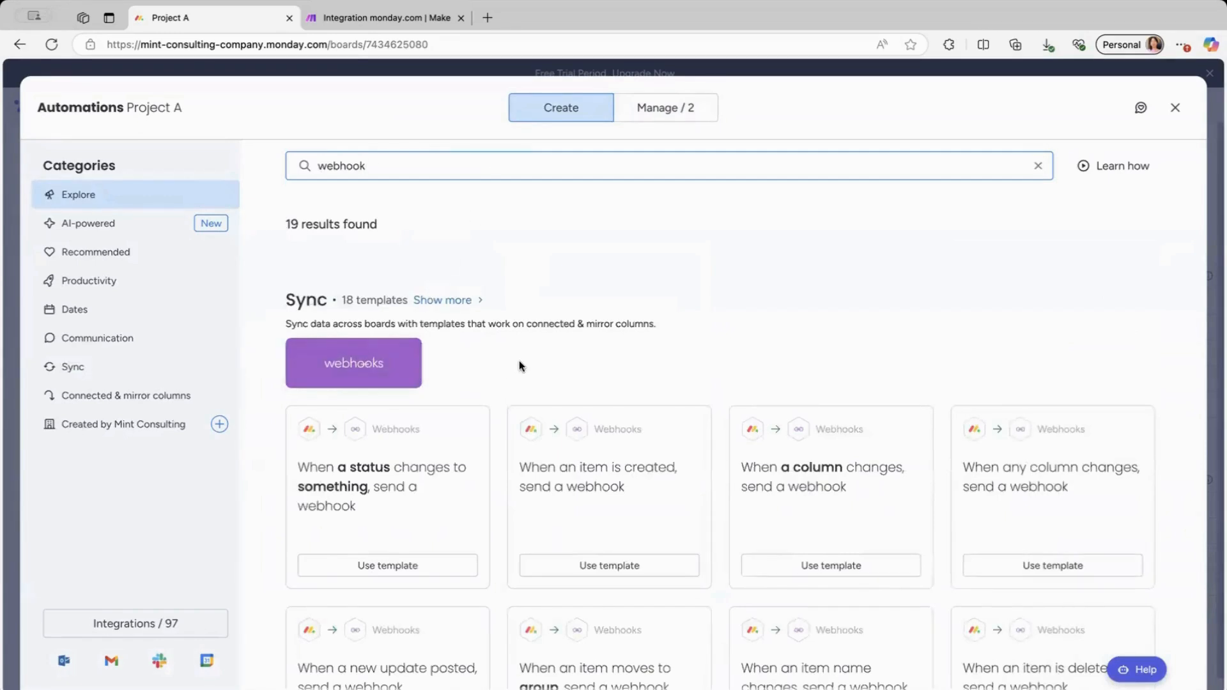
scroll(519, 365, down, 1)
scroll(519, 365, down, 3)
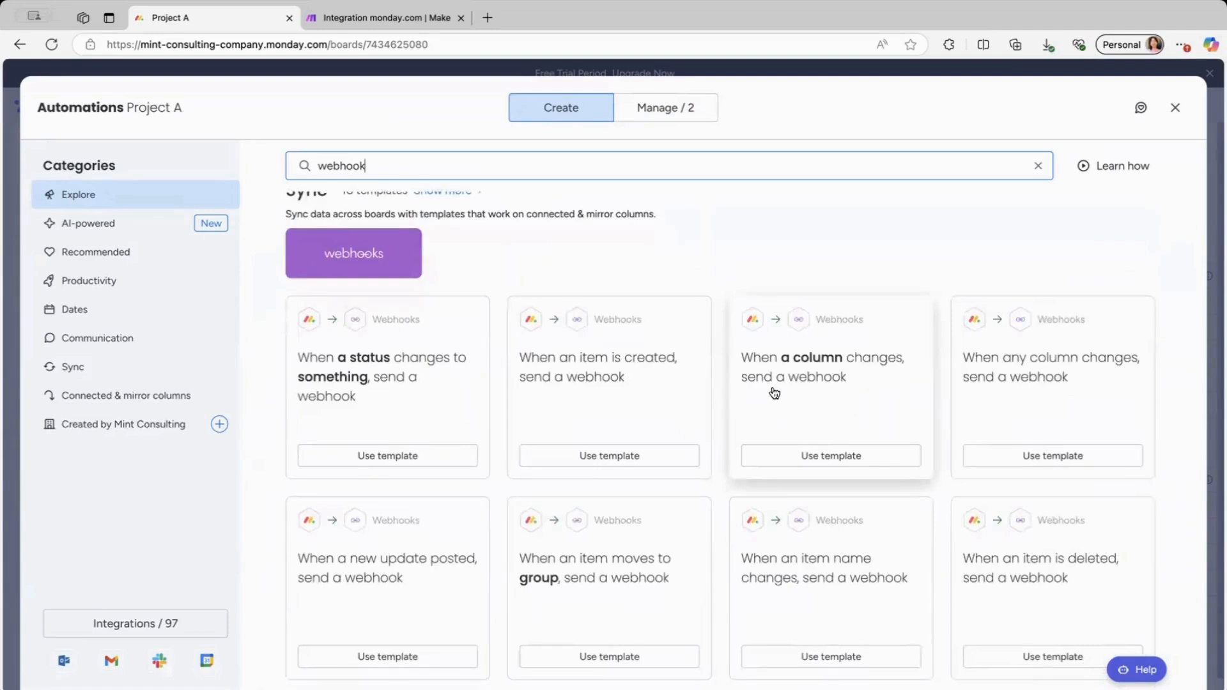
click(794, 457)
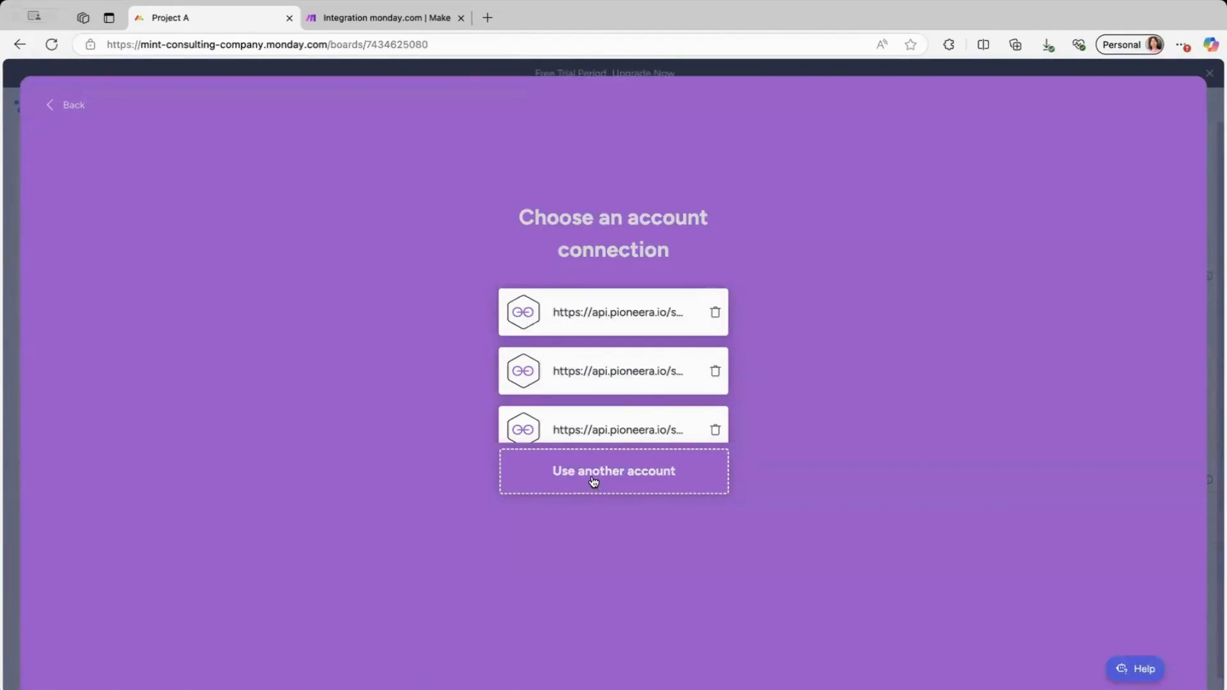
click(594, 484)
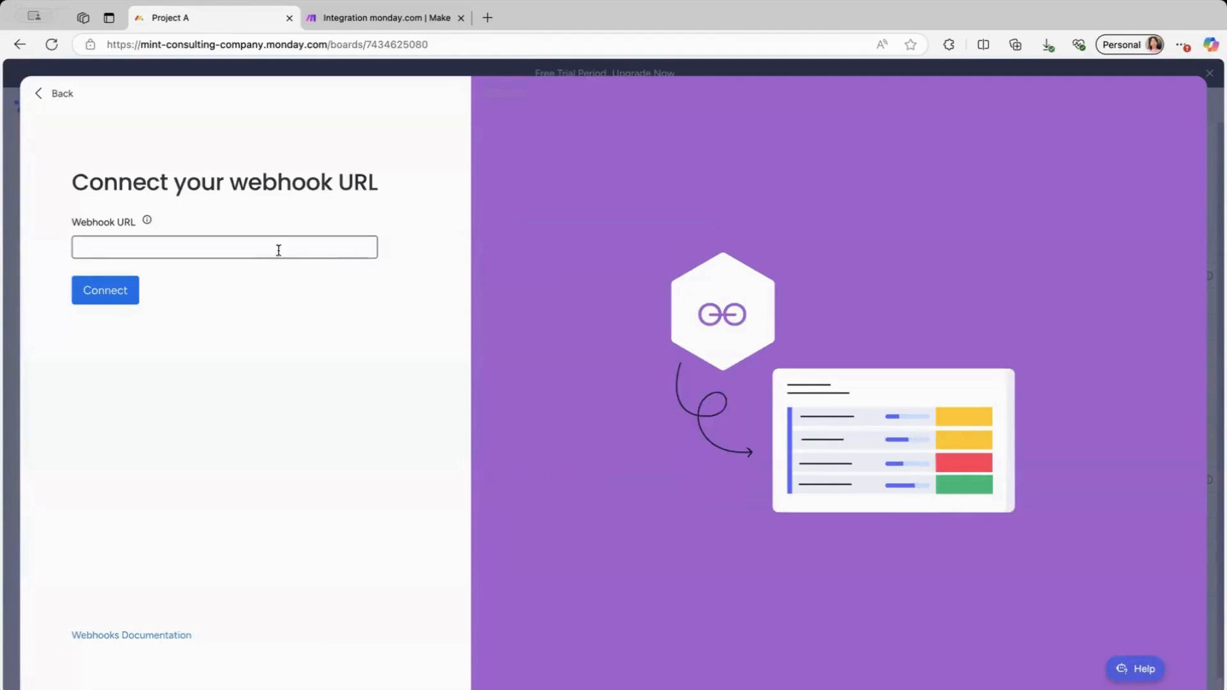
click(244, 250)
click(359, 21)
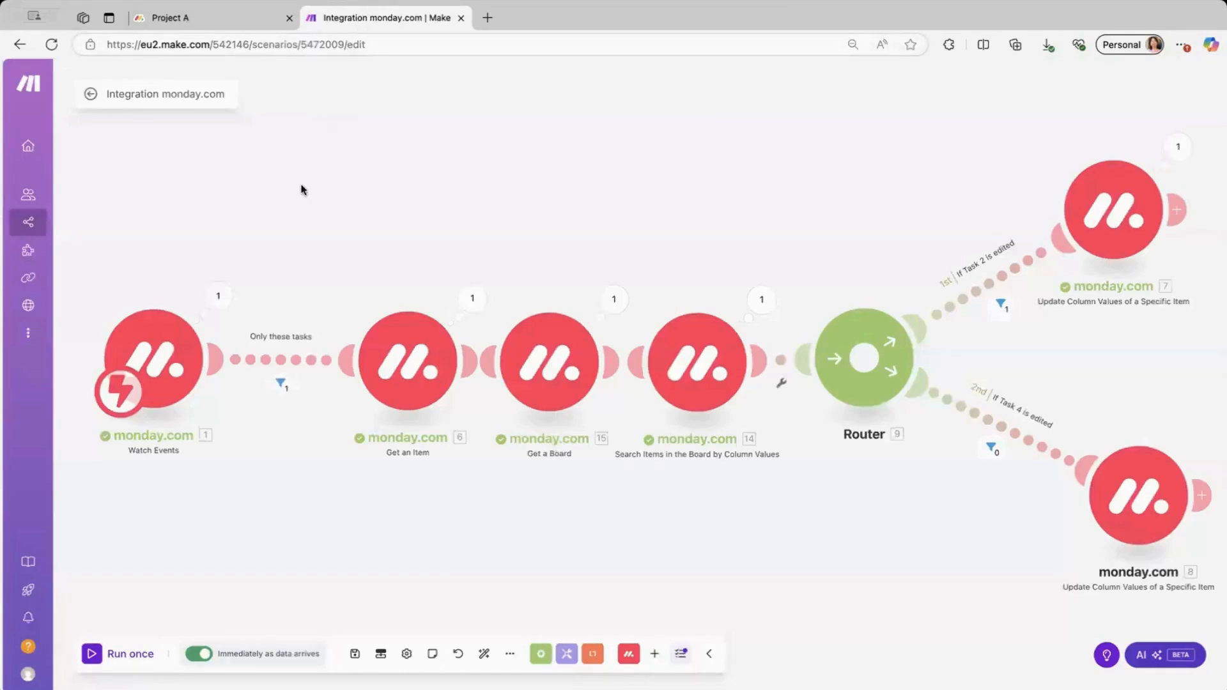
click(154, 370)
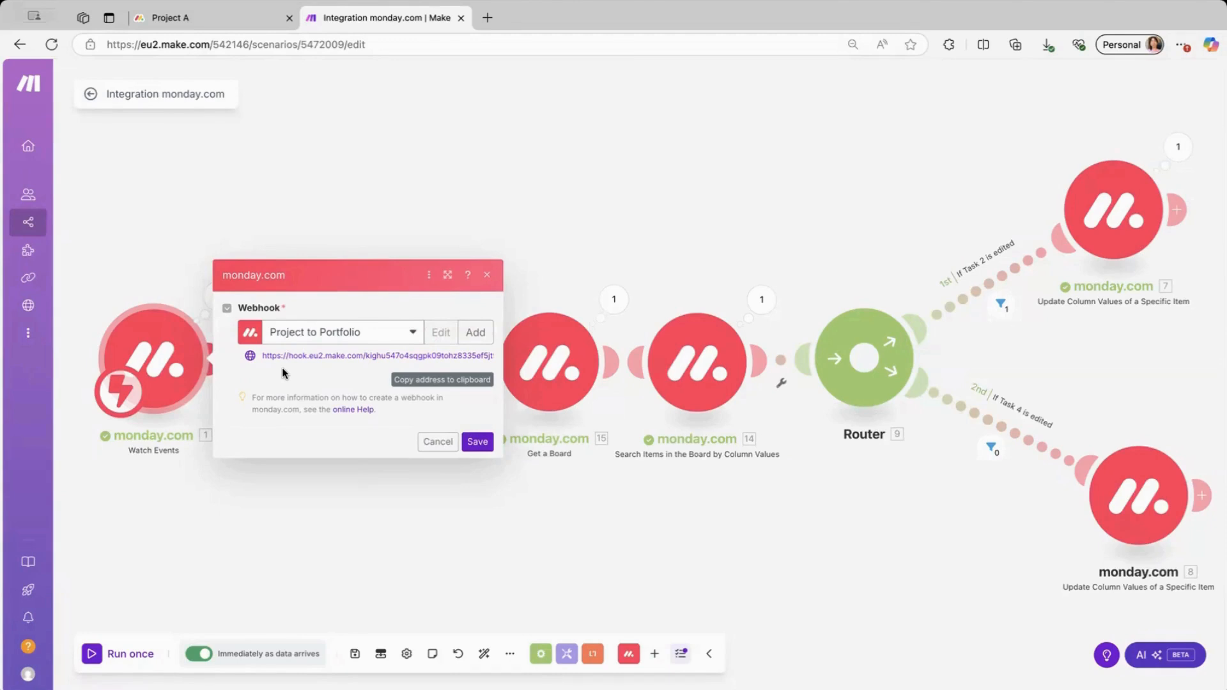
click(406, 332)
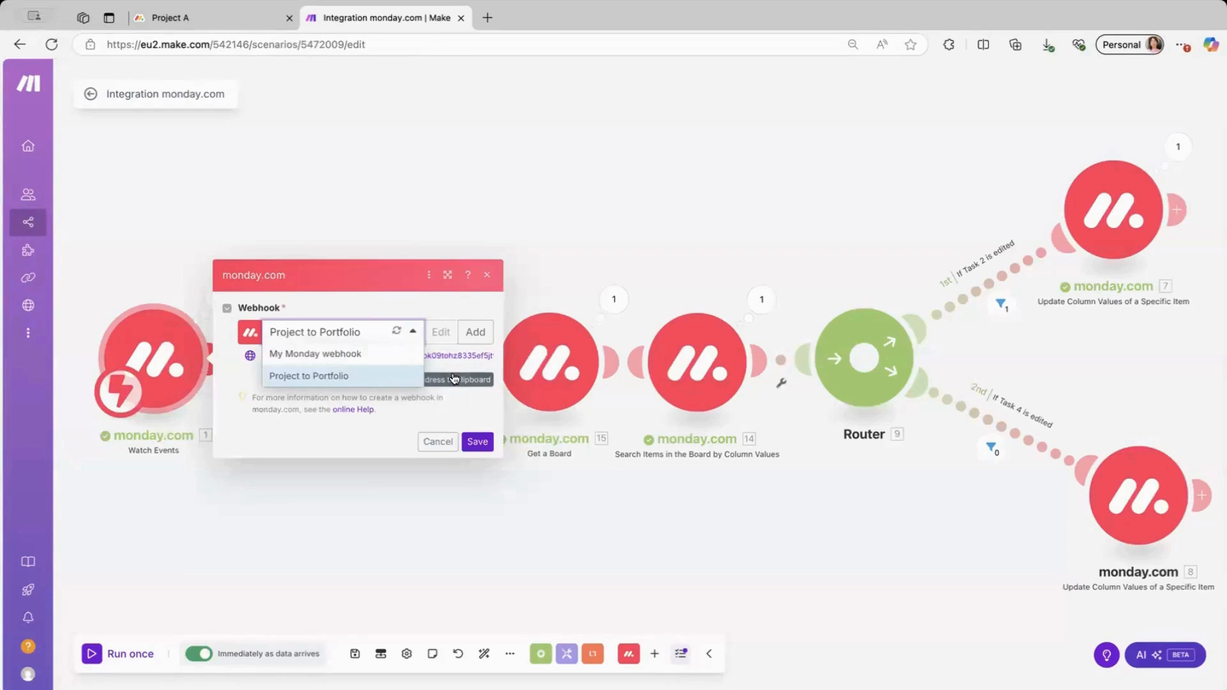
click(382, 377)
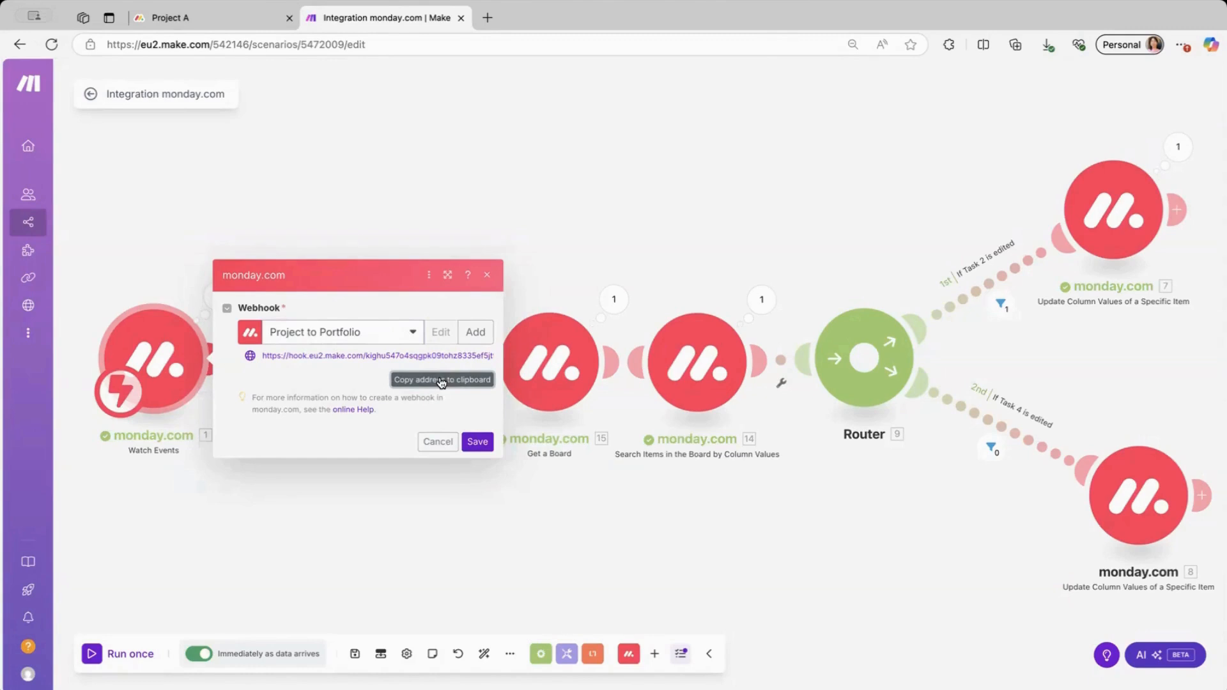
Skip creating a new webhook, copy the Project to Portfolio address, and save the trigger.
click(479, 332)
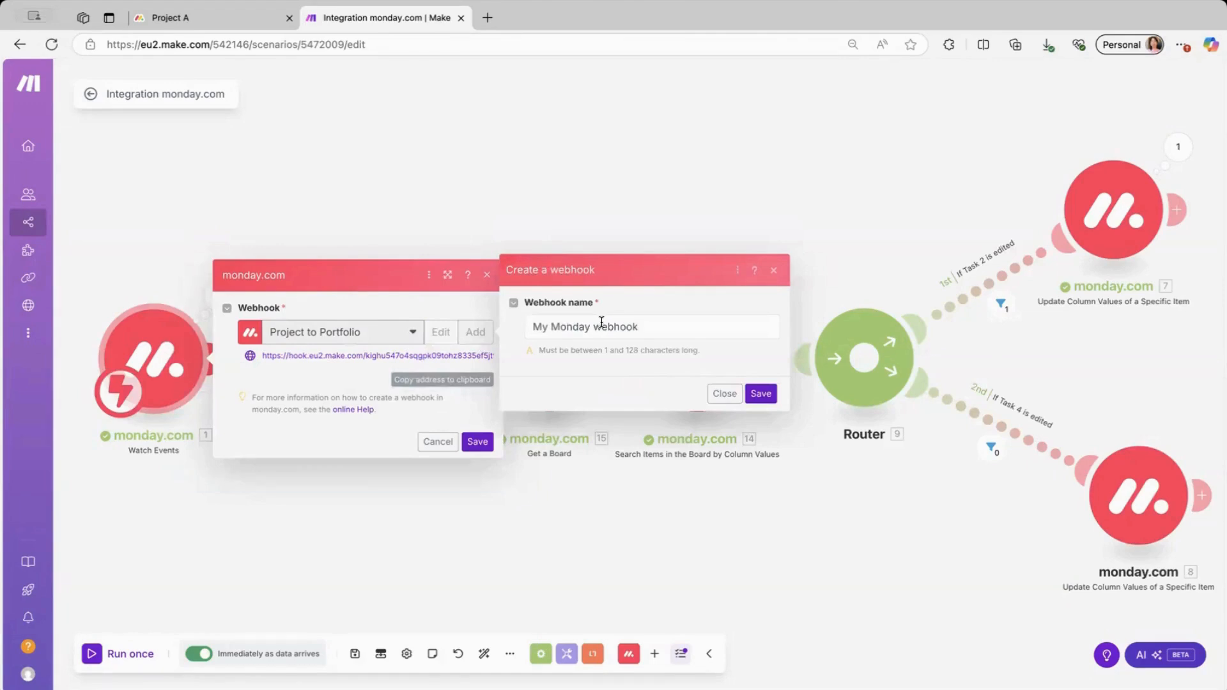
click(773, 271)
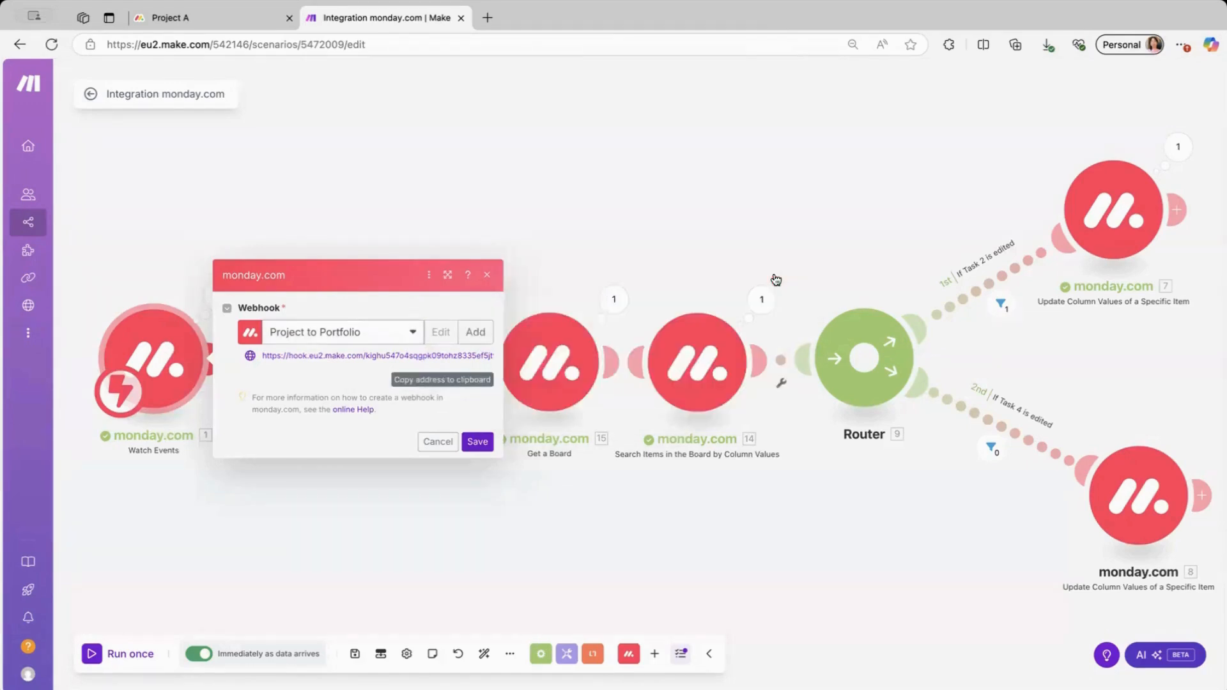
click(439, 381)
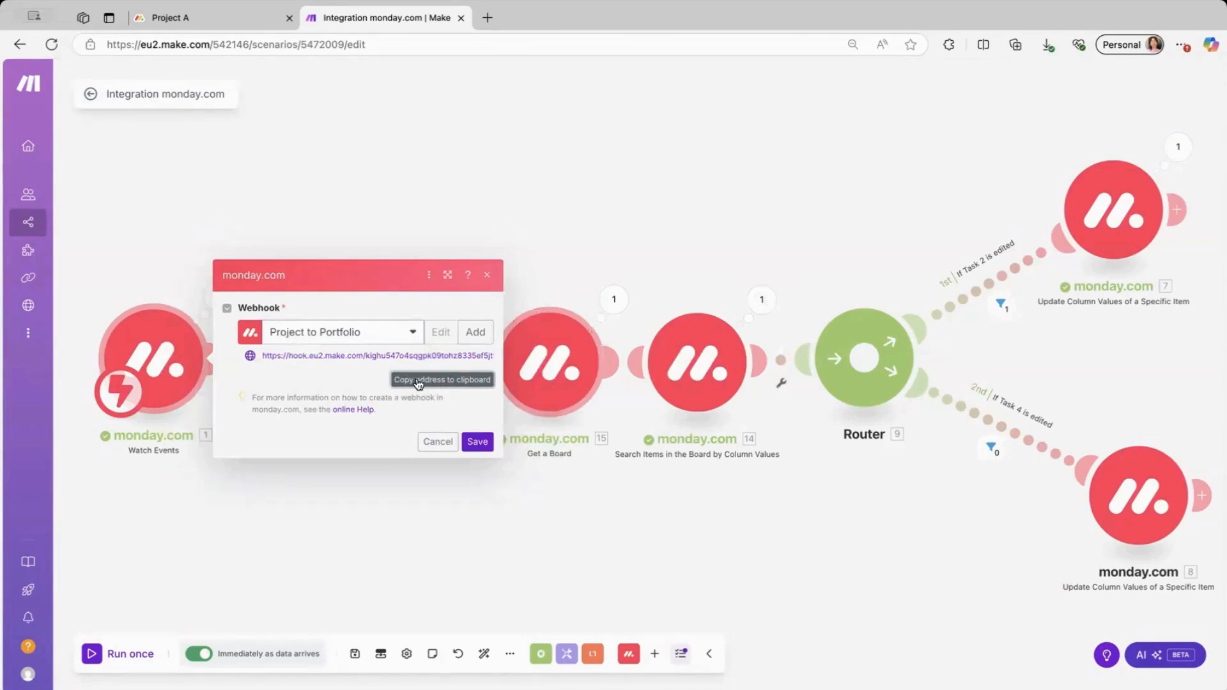
click(476, 442)
Paste the Make address into Project A's webhook form, trigger on Date, and create the automation.
click(222, 18)
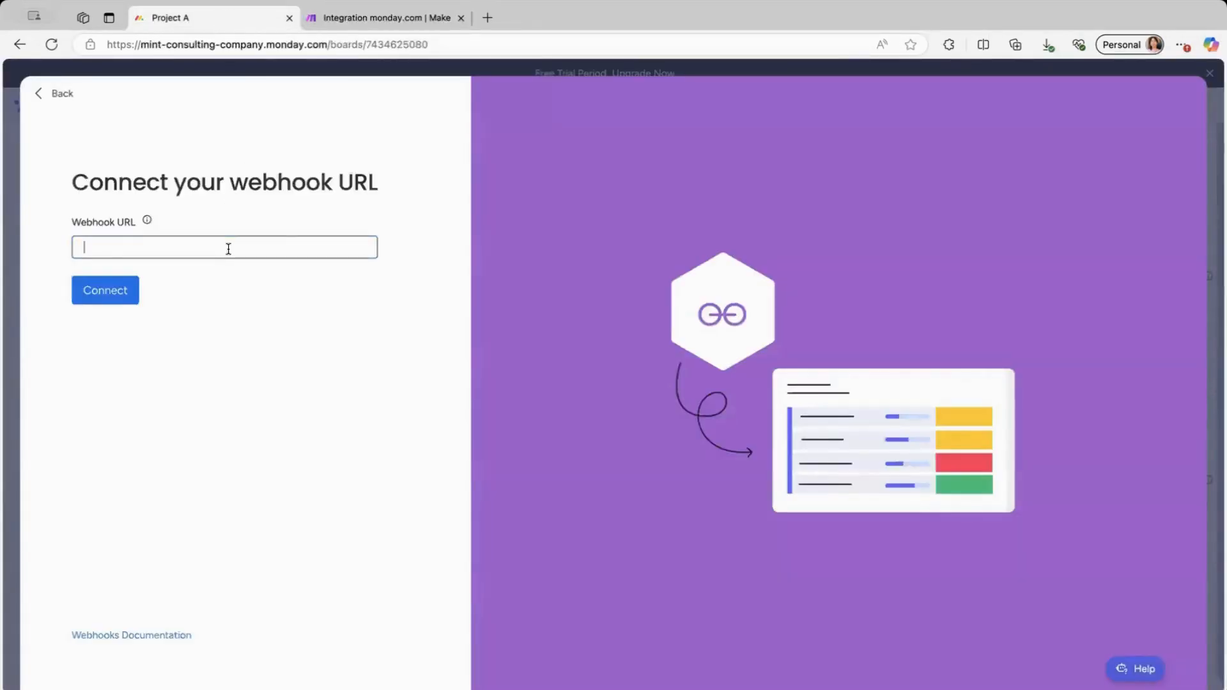
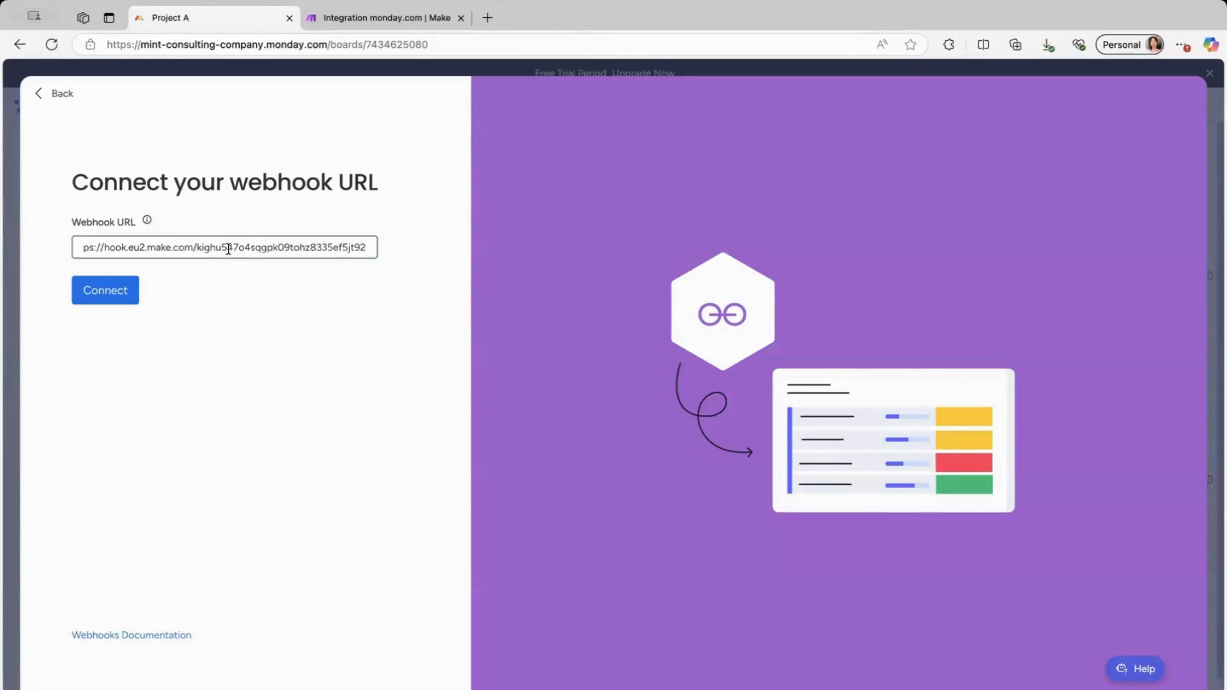
click(117, 295)
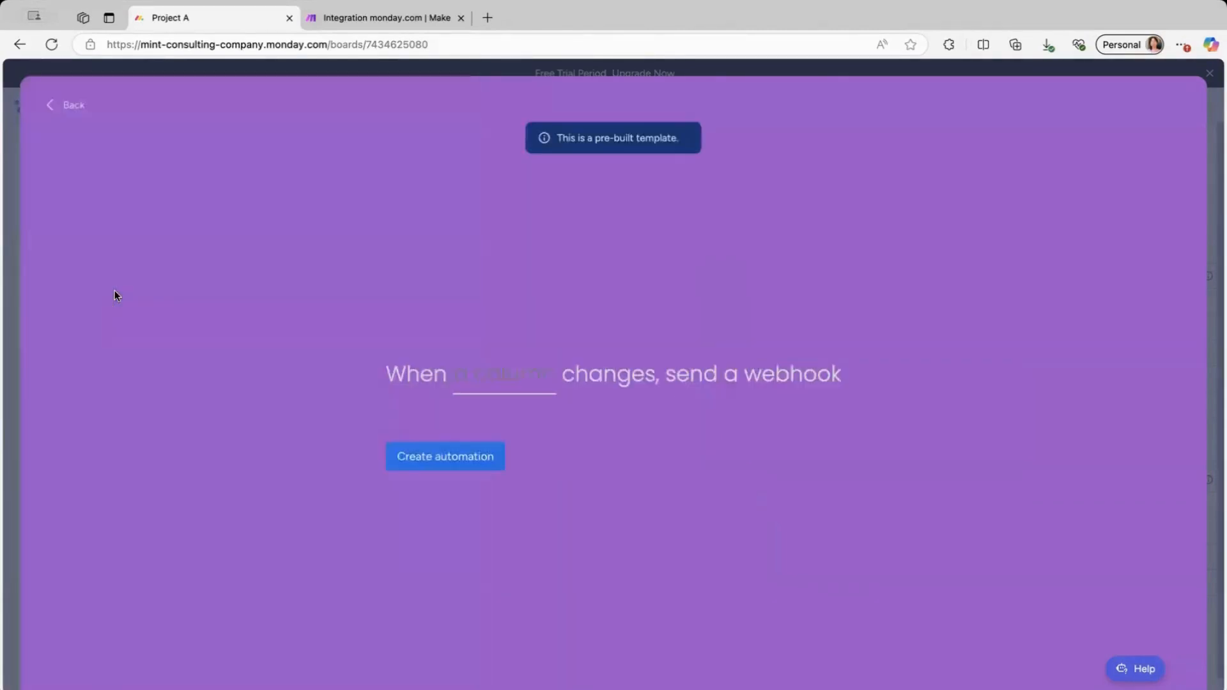
click(487, 376)
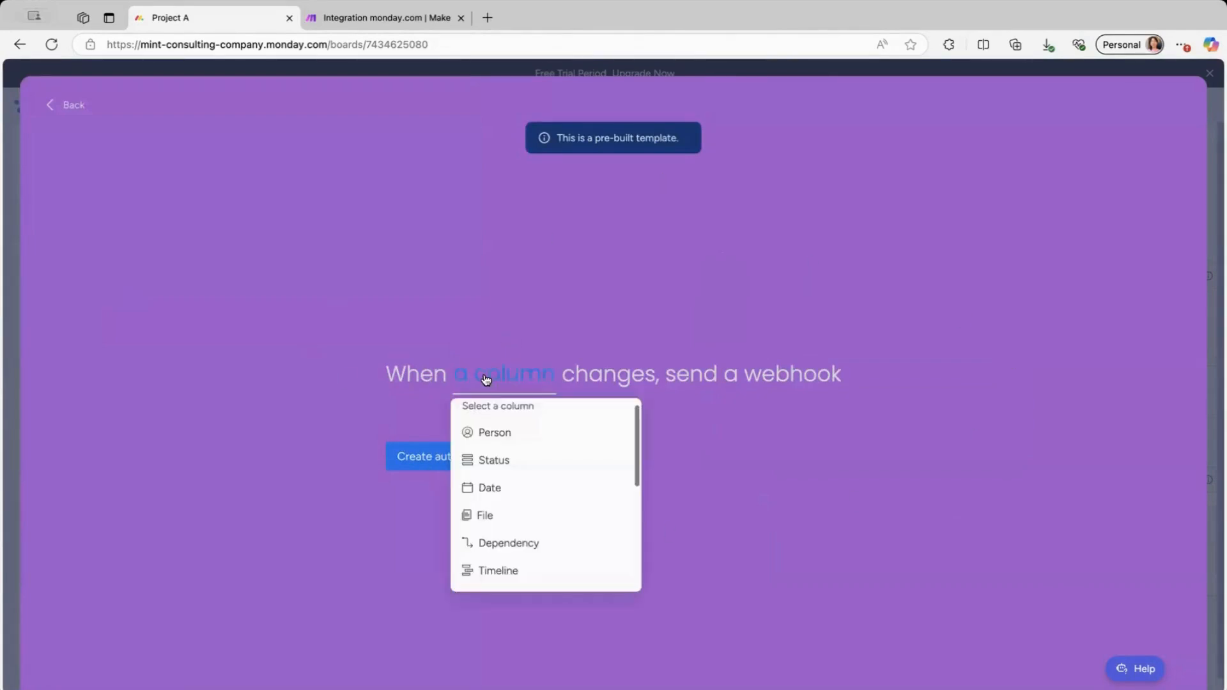
click(491, 486)
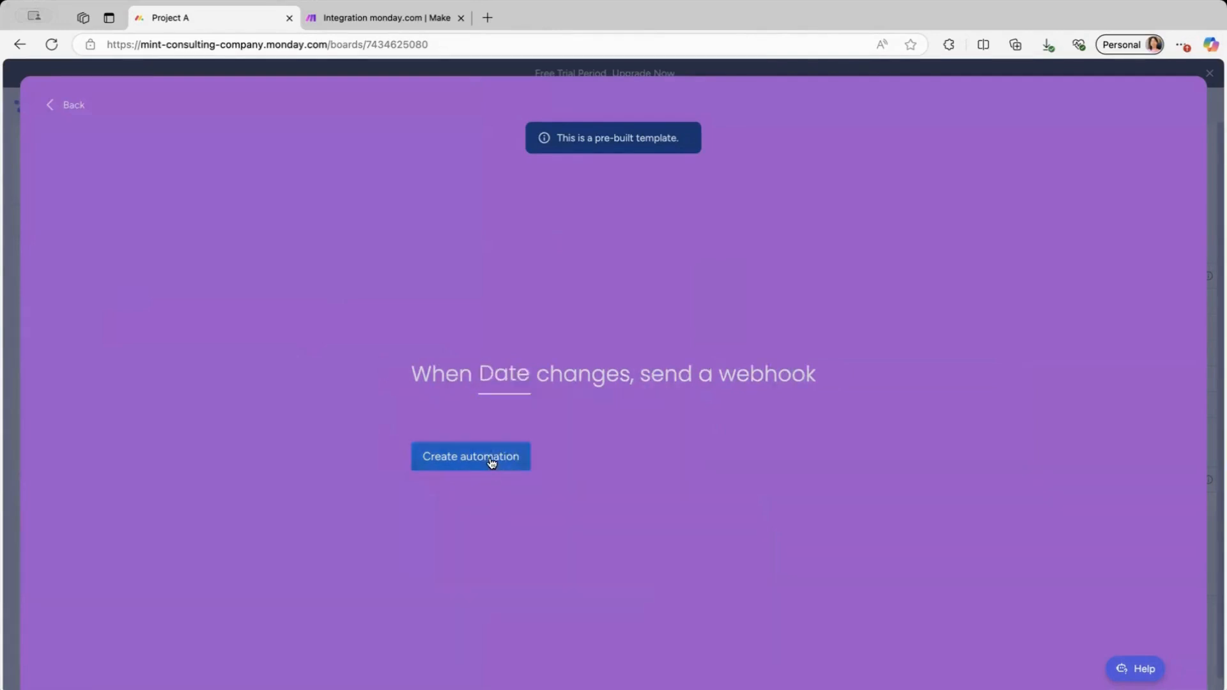
click(491, 462)
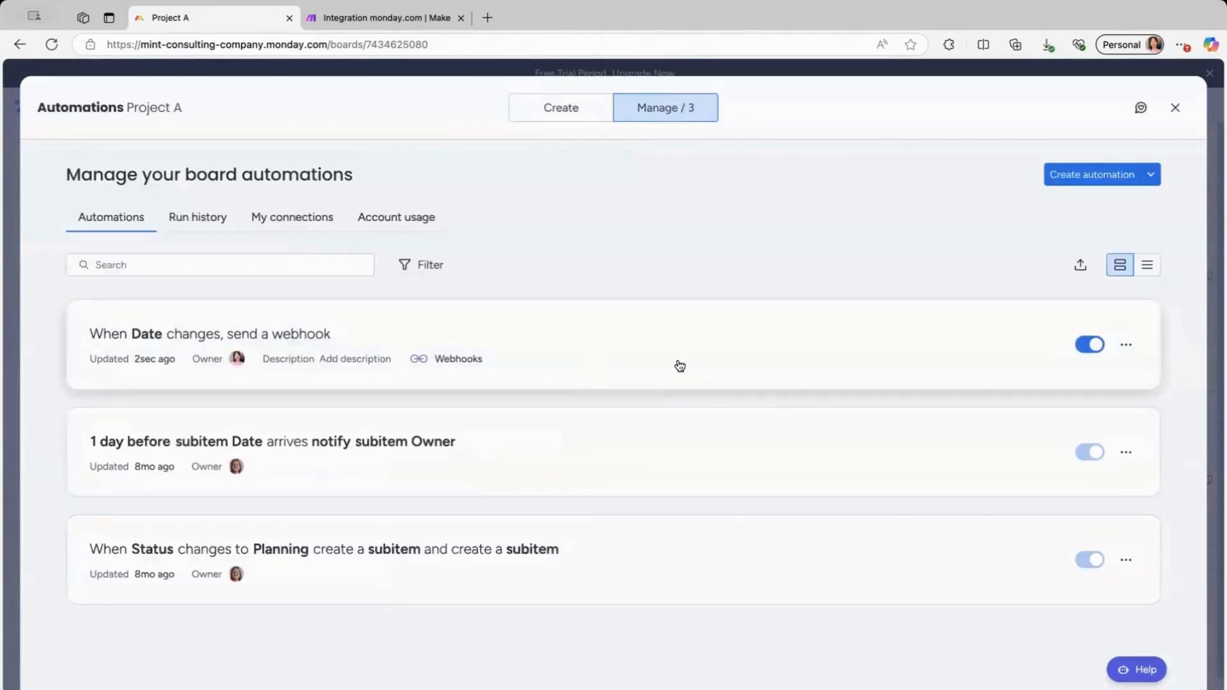
click(1184, 116)
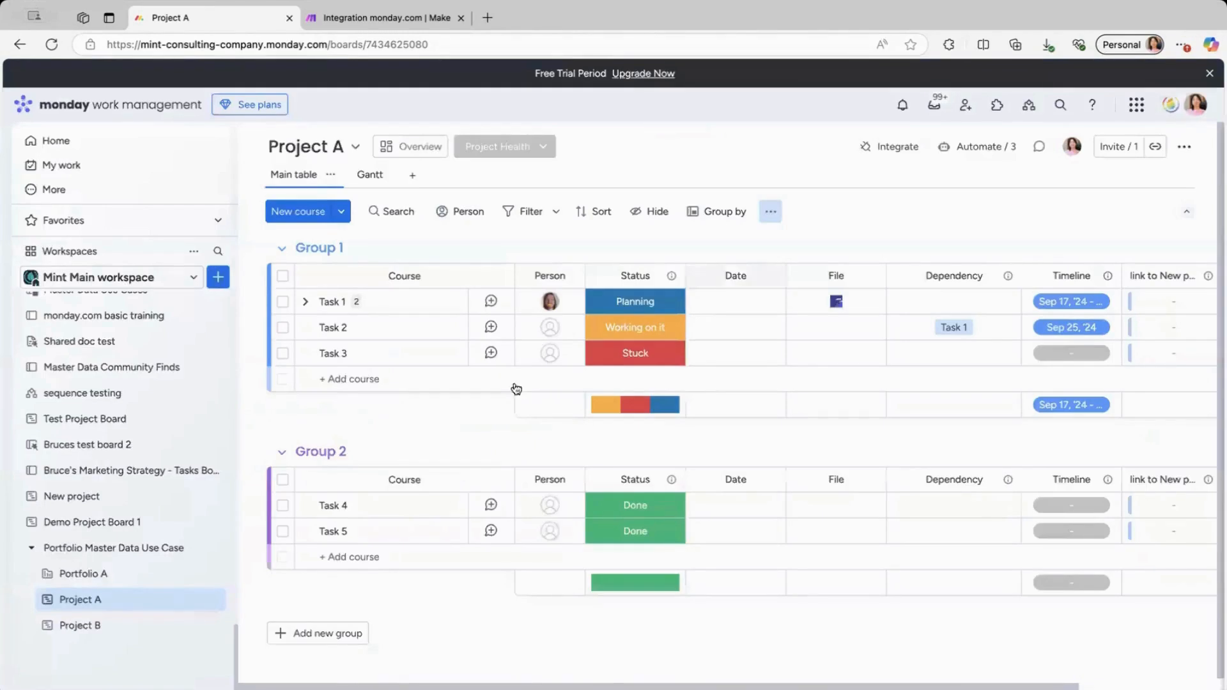
On Project B, use the 'When a column changes, send a webhook' template with a new account.
click(102, 626)
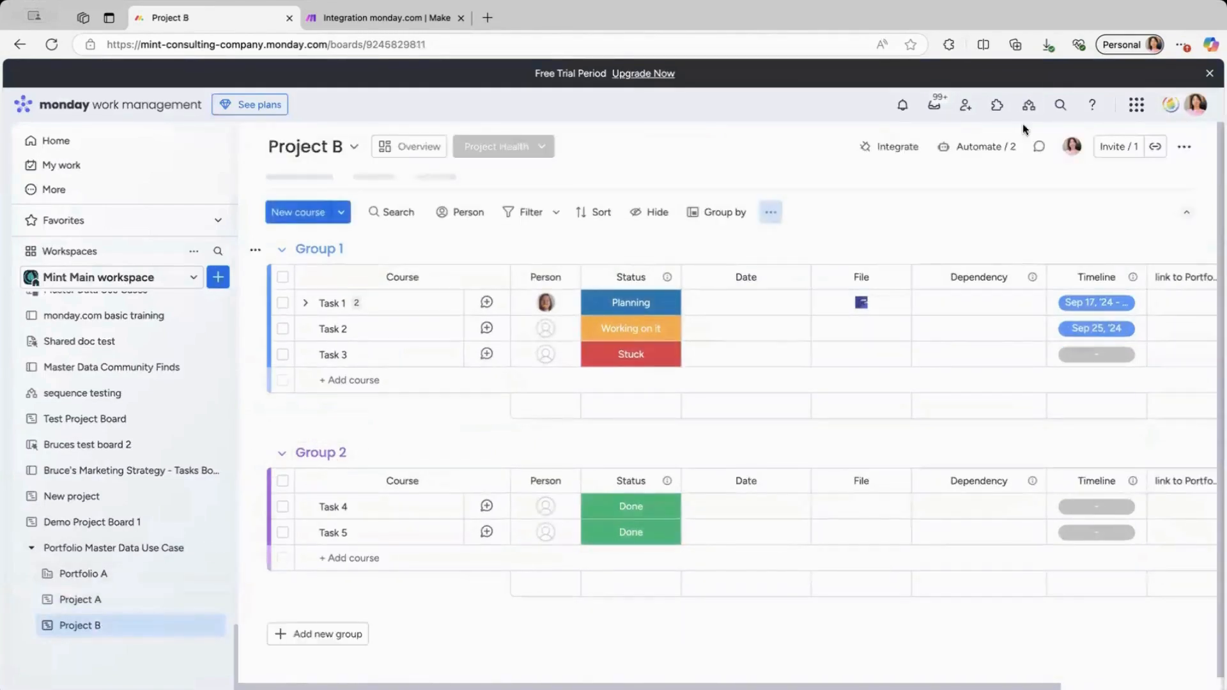
click(970, 146)
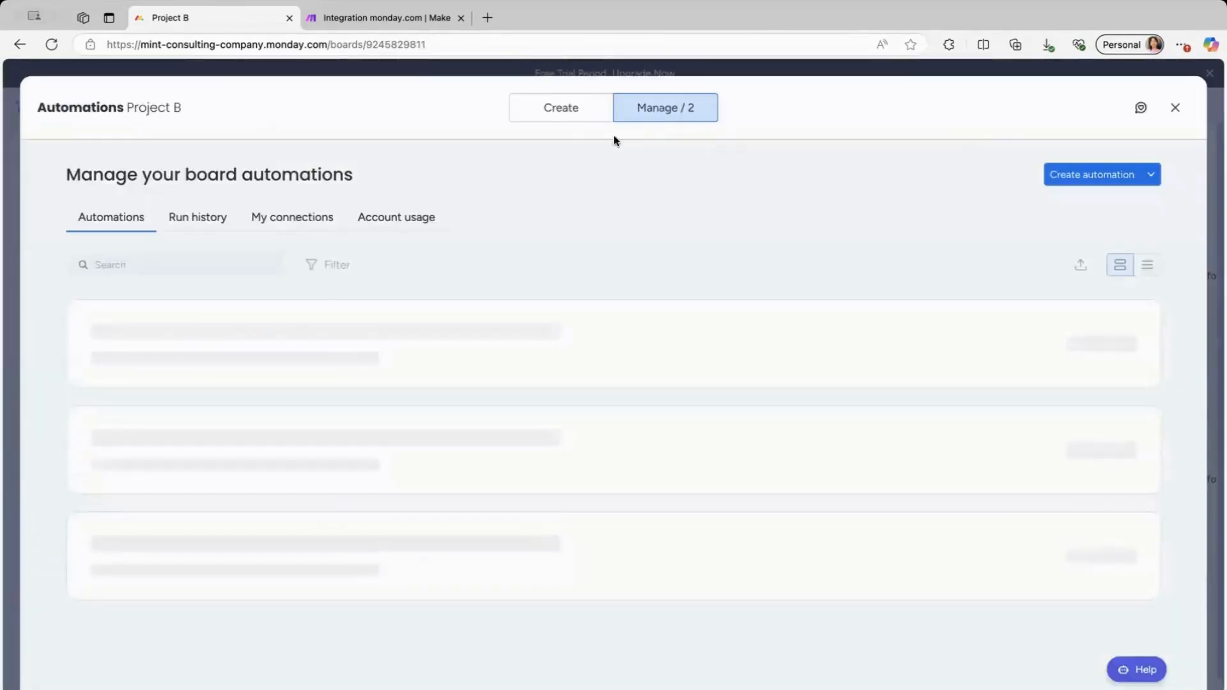
click(542, 113)
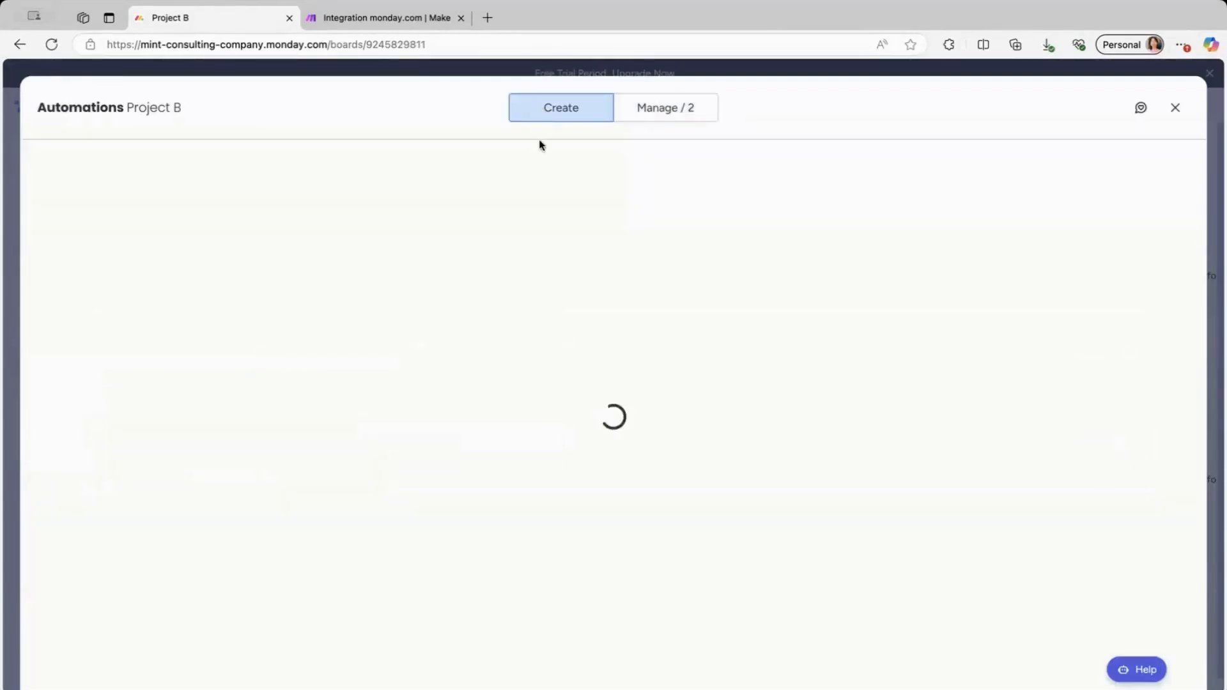
click(459, 167)
text(webhoo)
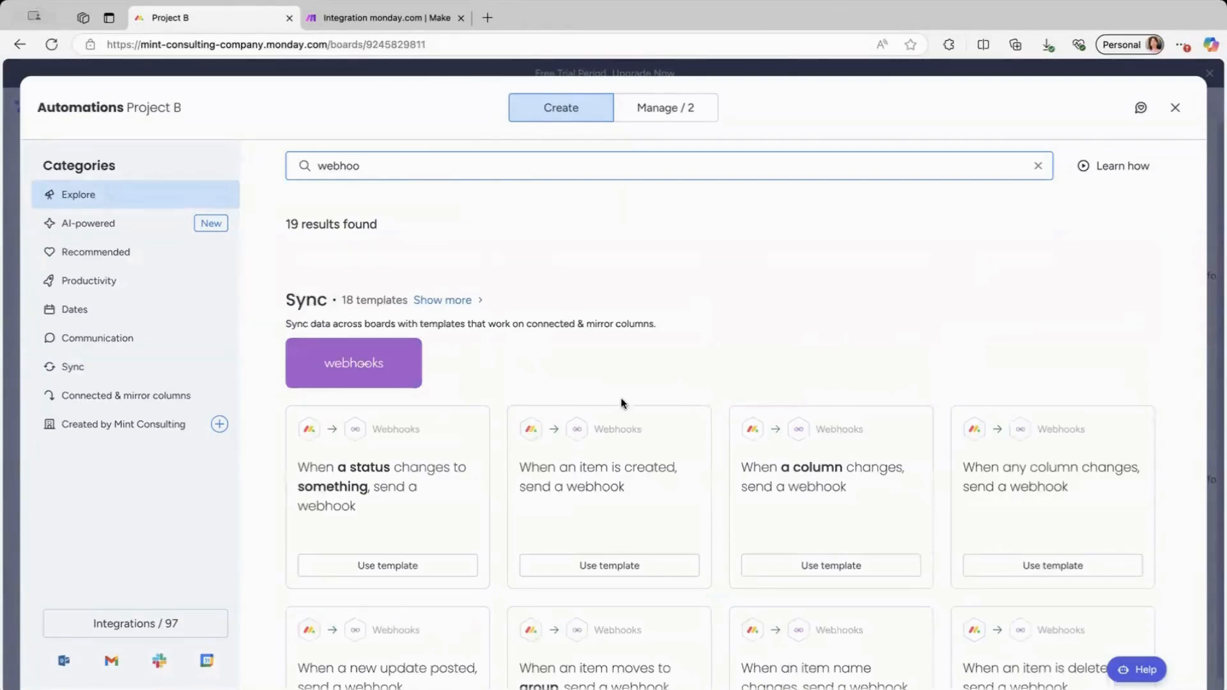
click(791, 568)
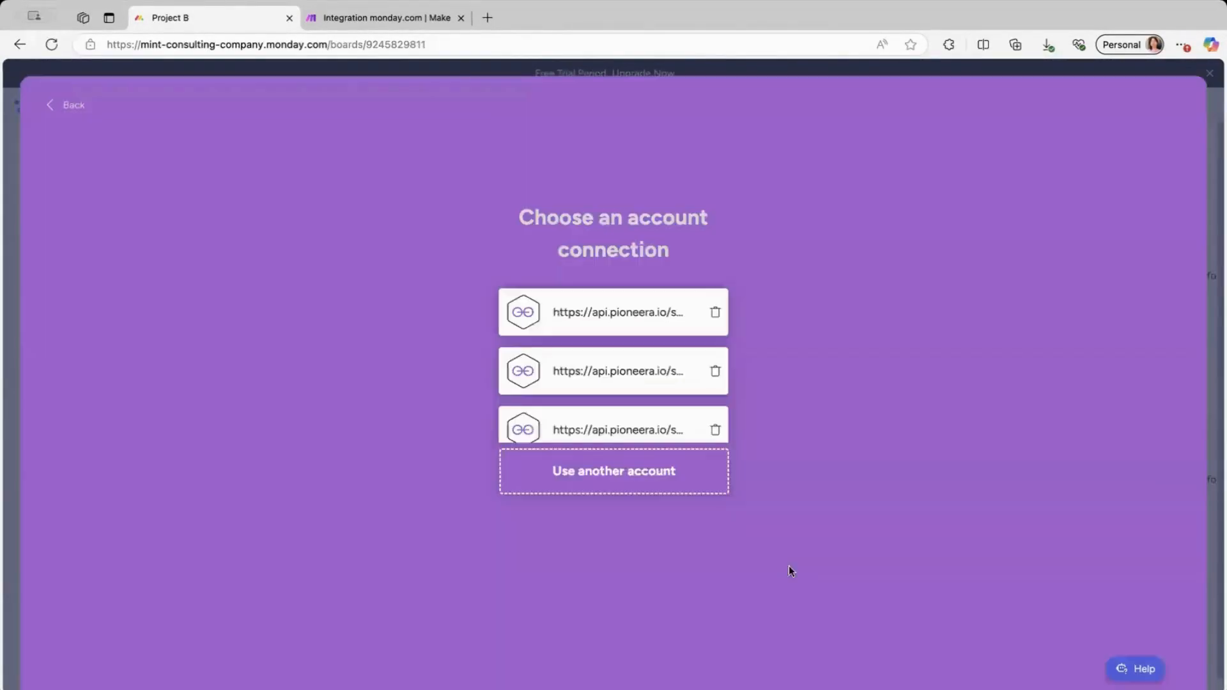
click(599, 481)
Connect the pasted Make URL, trigger on the Date column, and create the Project B automation.
click(288, 254)
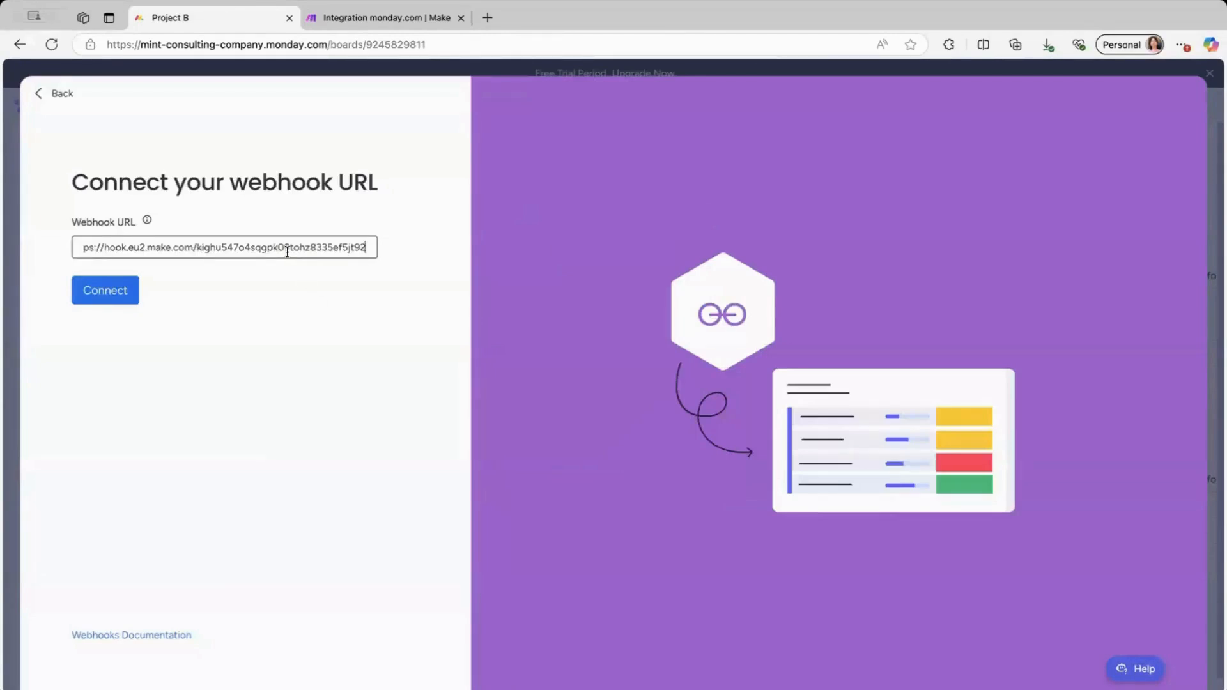
click(117, 293)
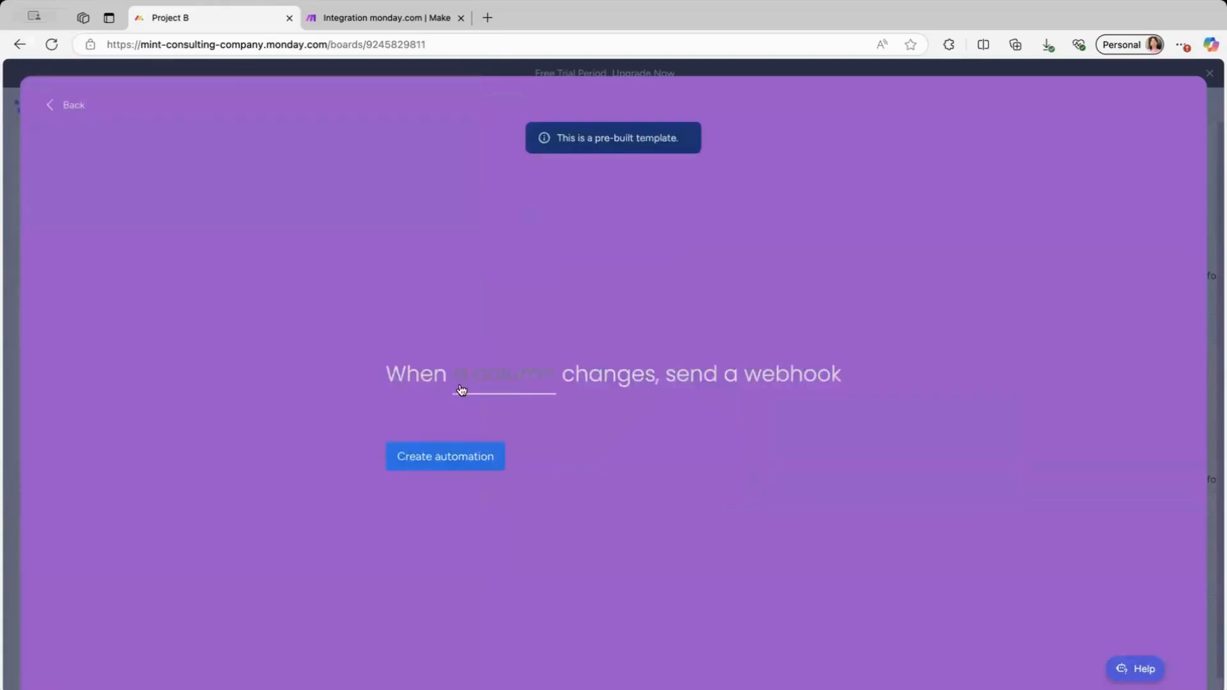
click(461, 389)
click(492, 489)
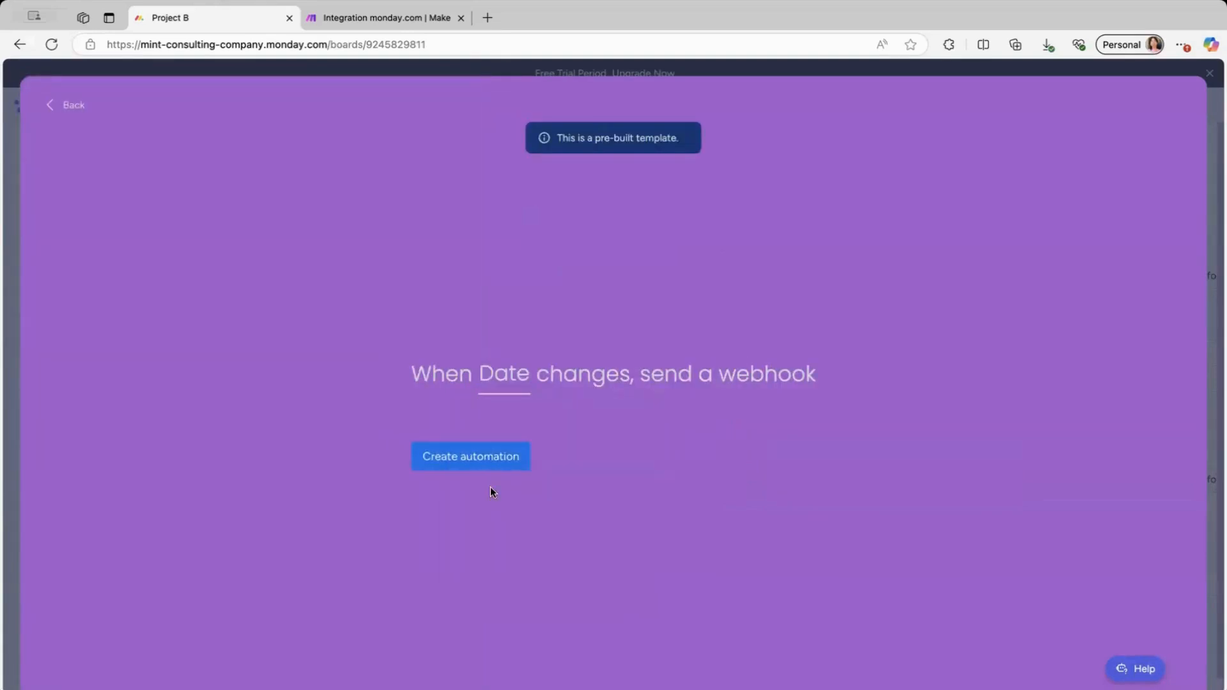
click(462, 462)
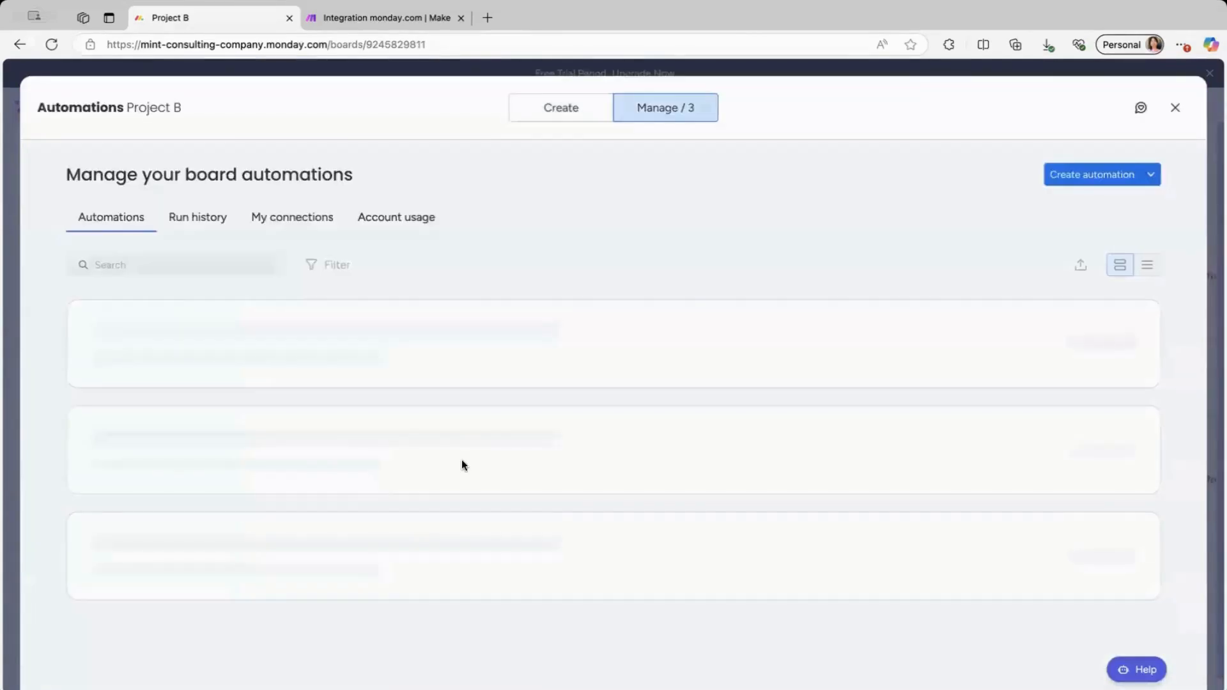
click(1174, 115)
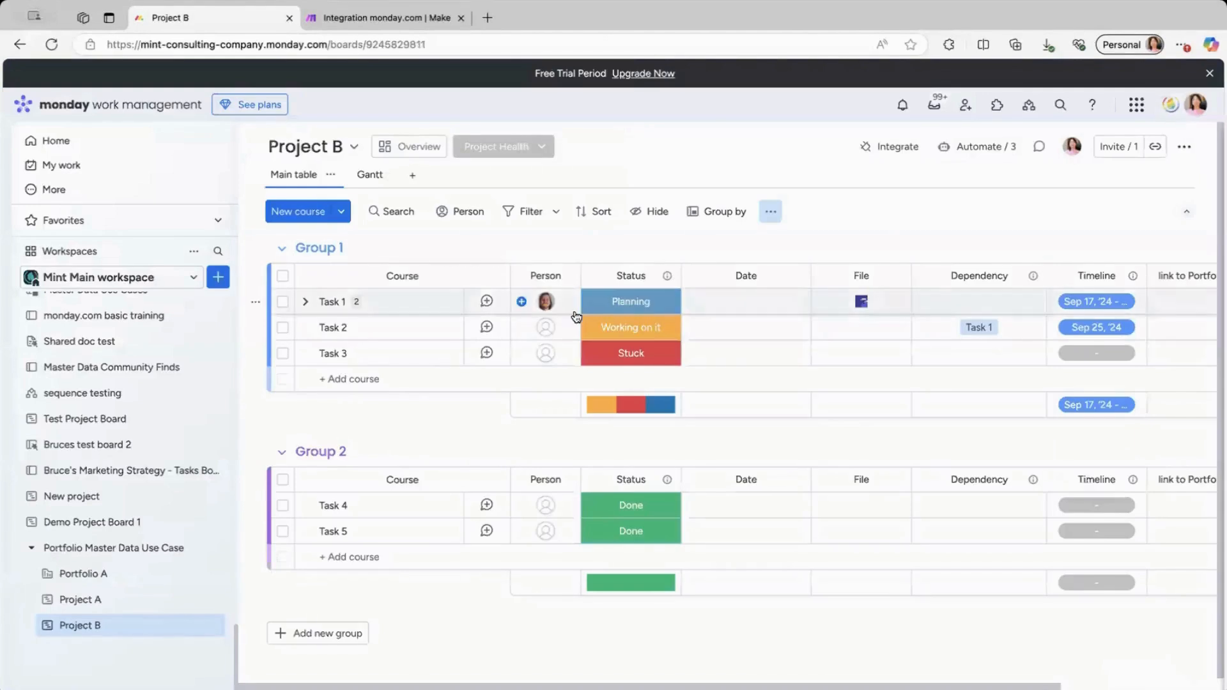
click(109, 604)
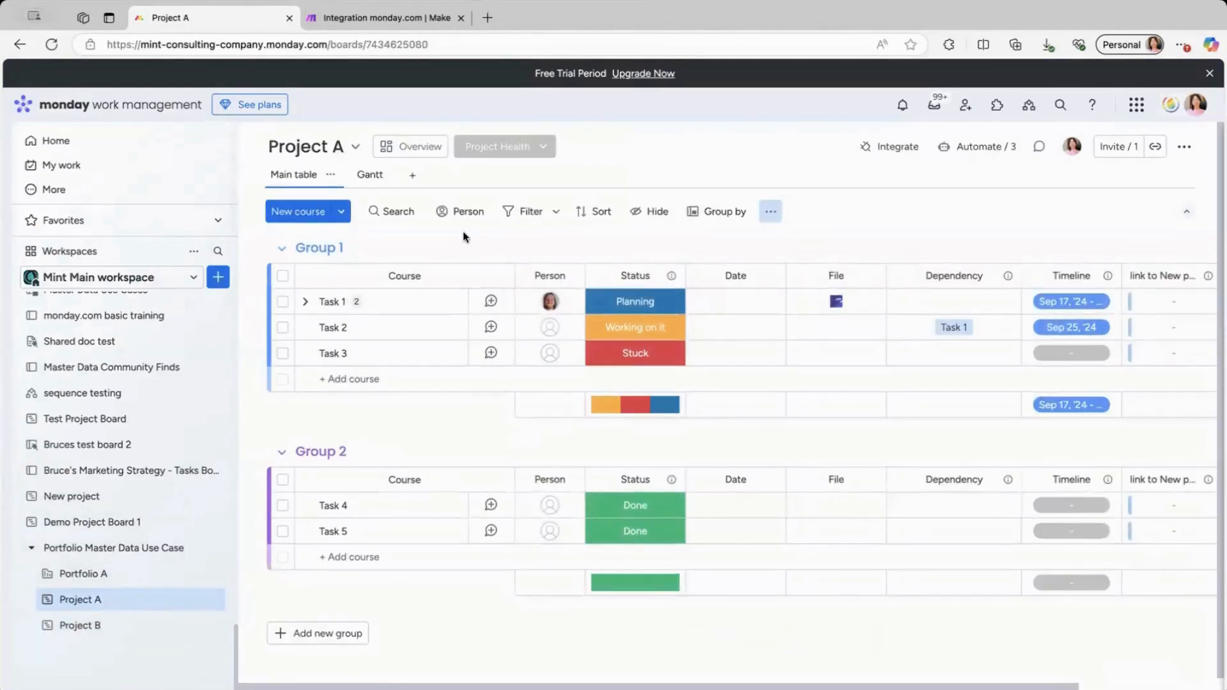
click(368, 20)
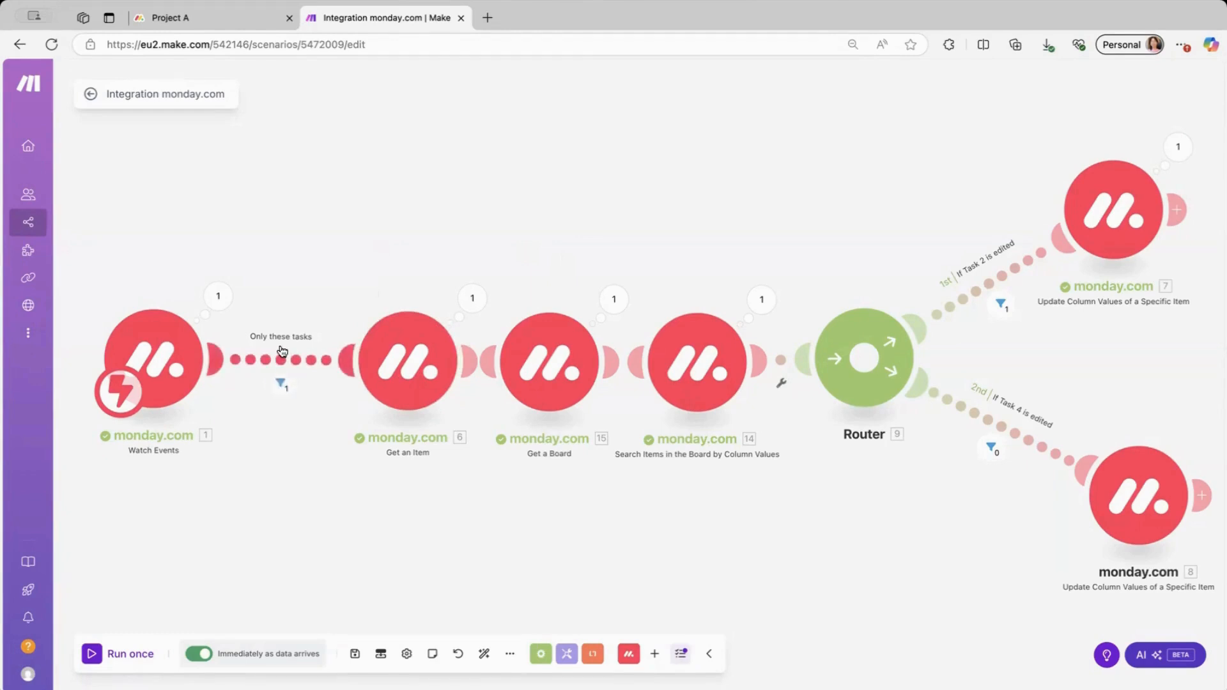
Check the filter after Watch Events and save it passing only Pulse name Task 2 or Task 4.
click(280, 383)
click(280, 383)
click(269, 353)
click(293, 369)
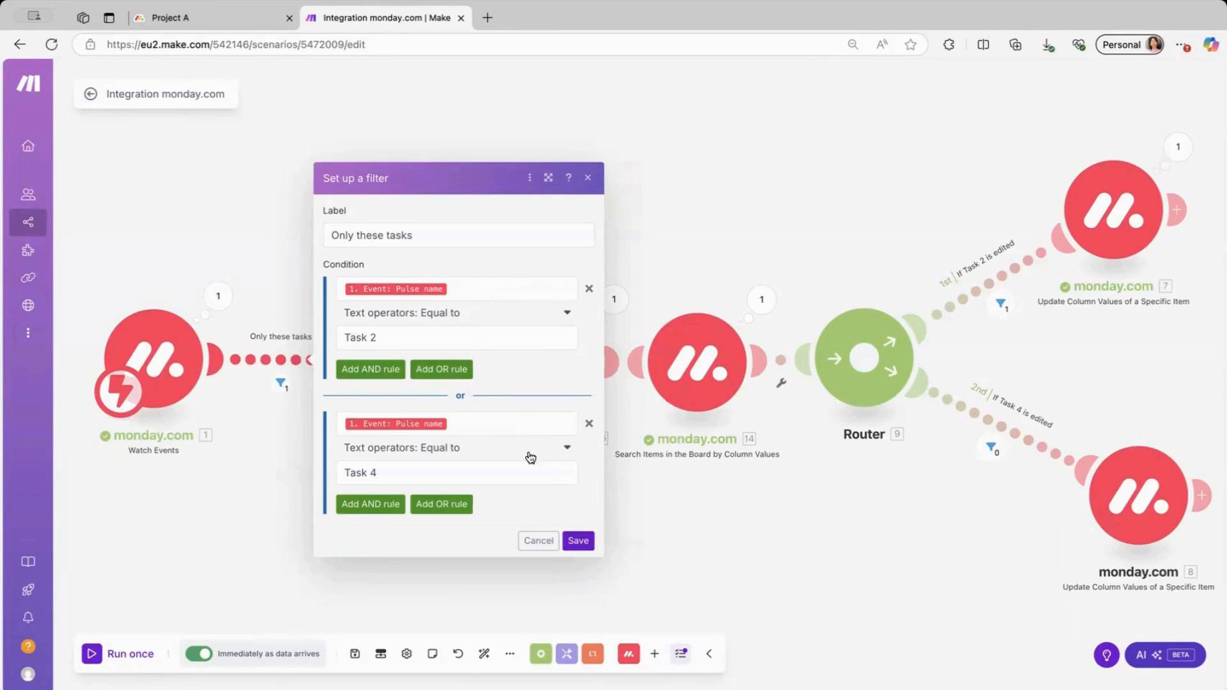
click(578, 541)
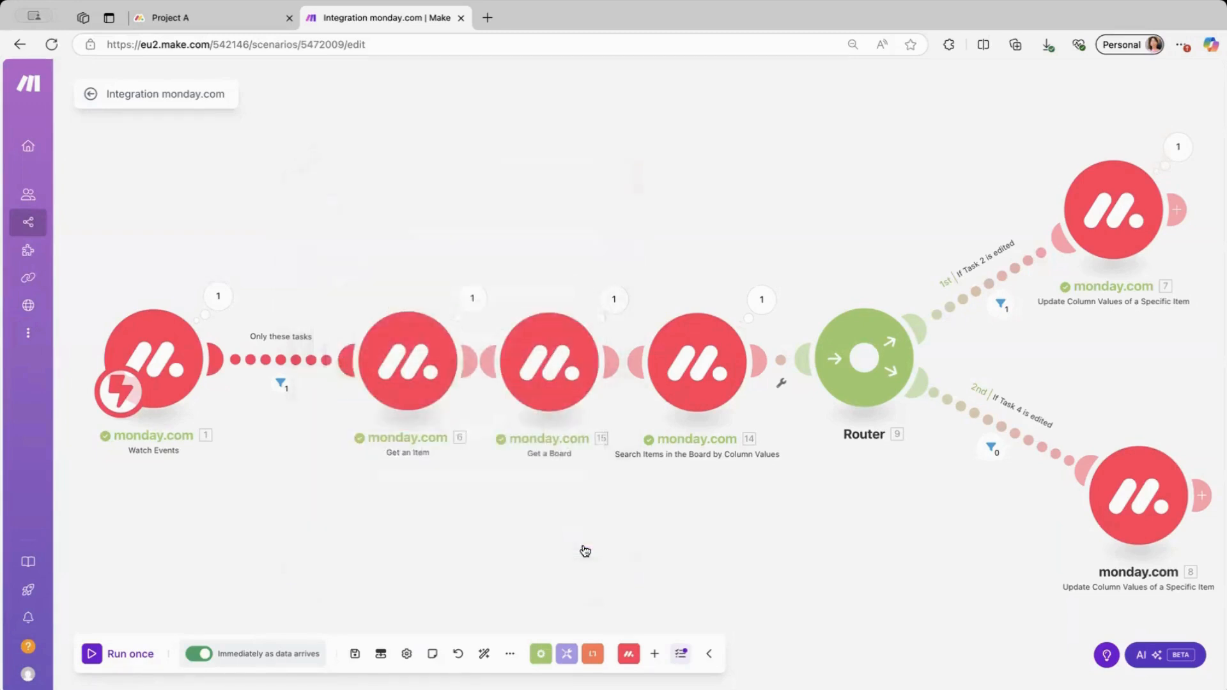
click(385, 375)
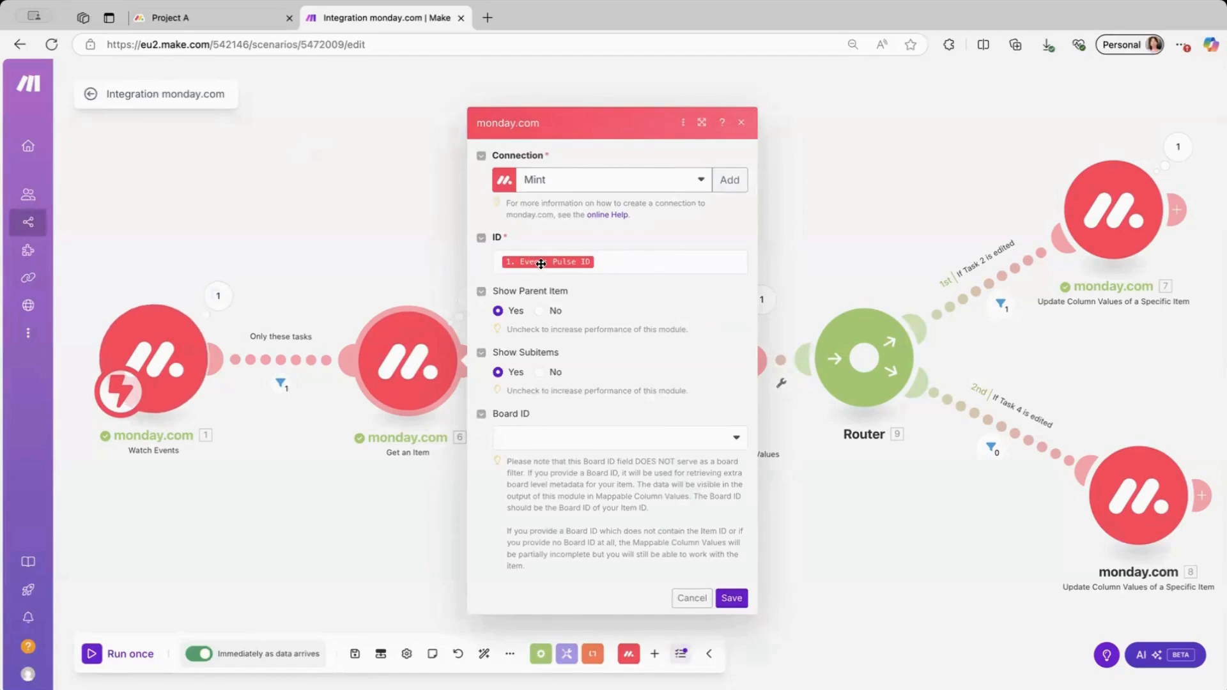
mouse_move(540, 264)
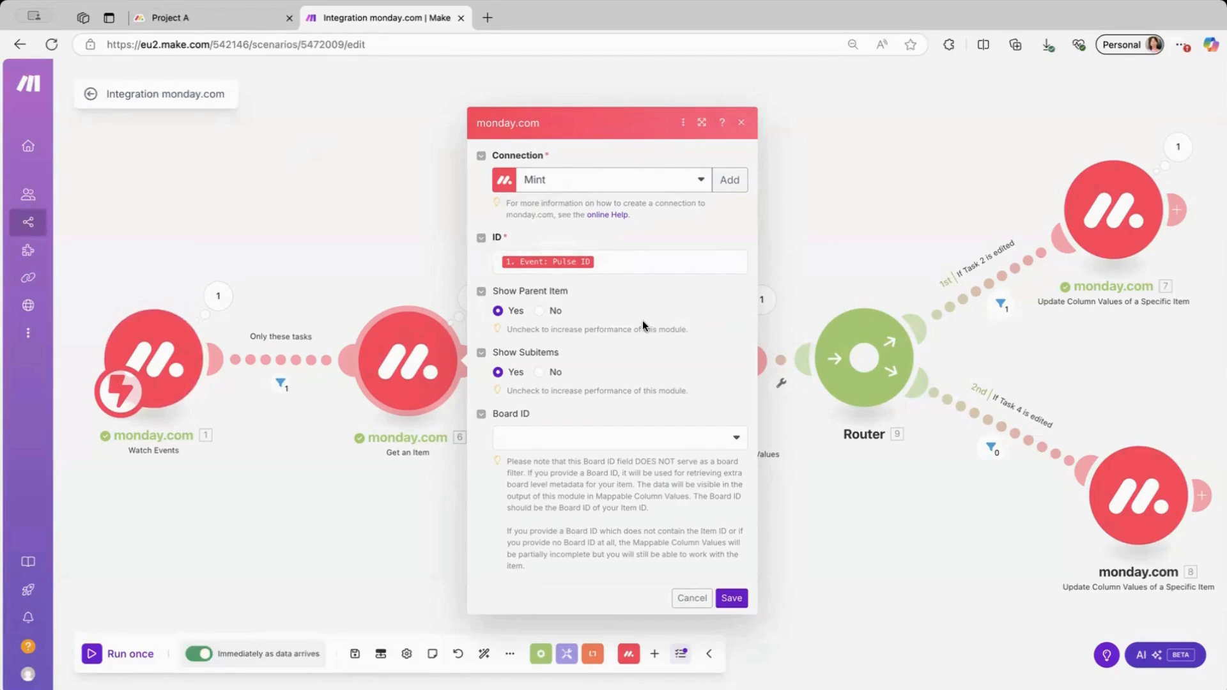
click(732, 593)
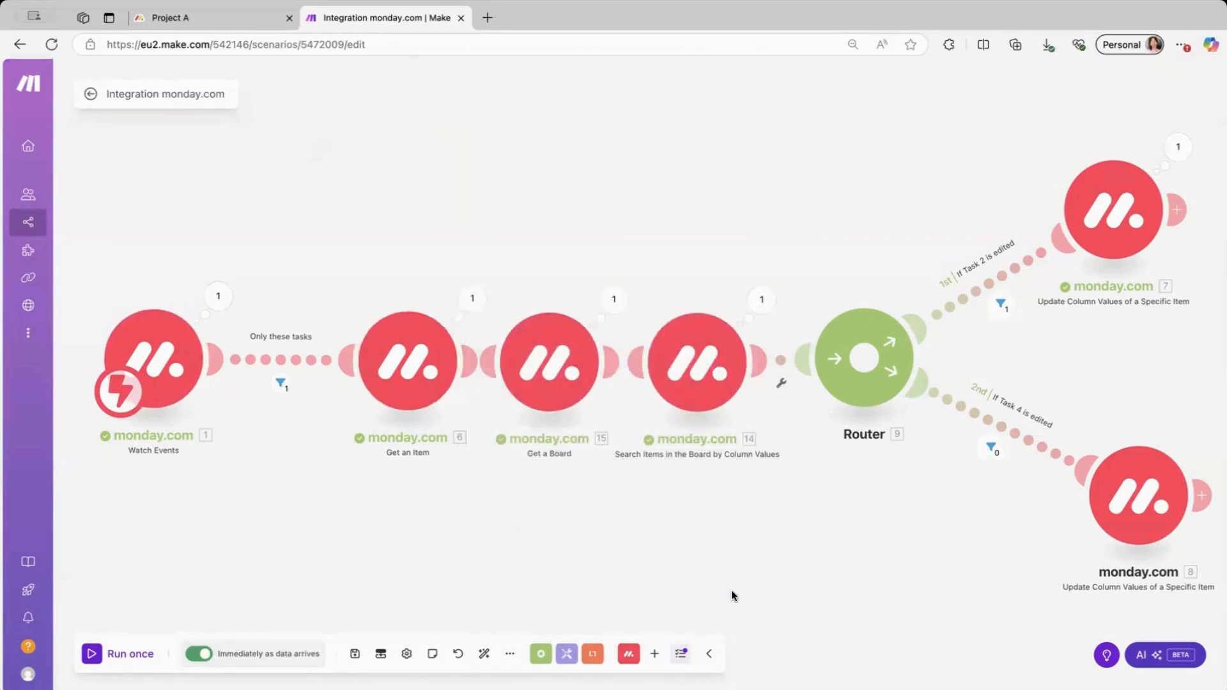
click(546, 378)
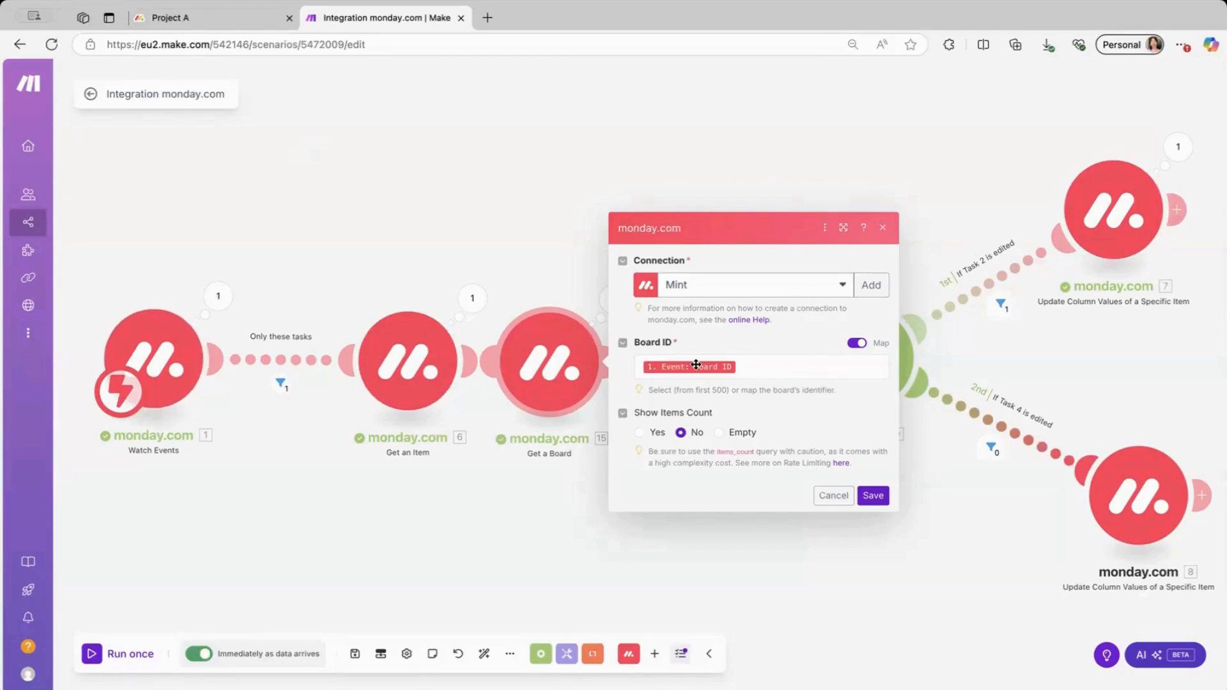
Save Get a Board with Board ID mapped to the event's Board ID, review Search Items, return to Project A.
mouse_move(696, 365)
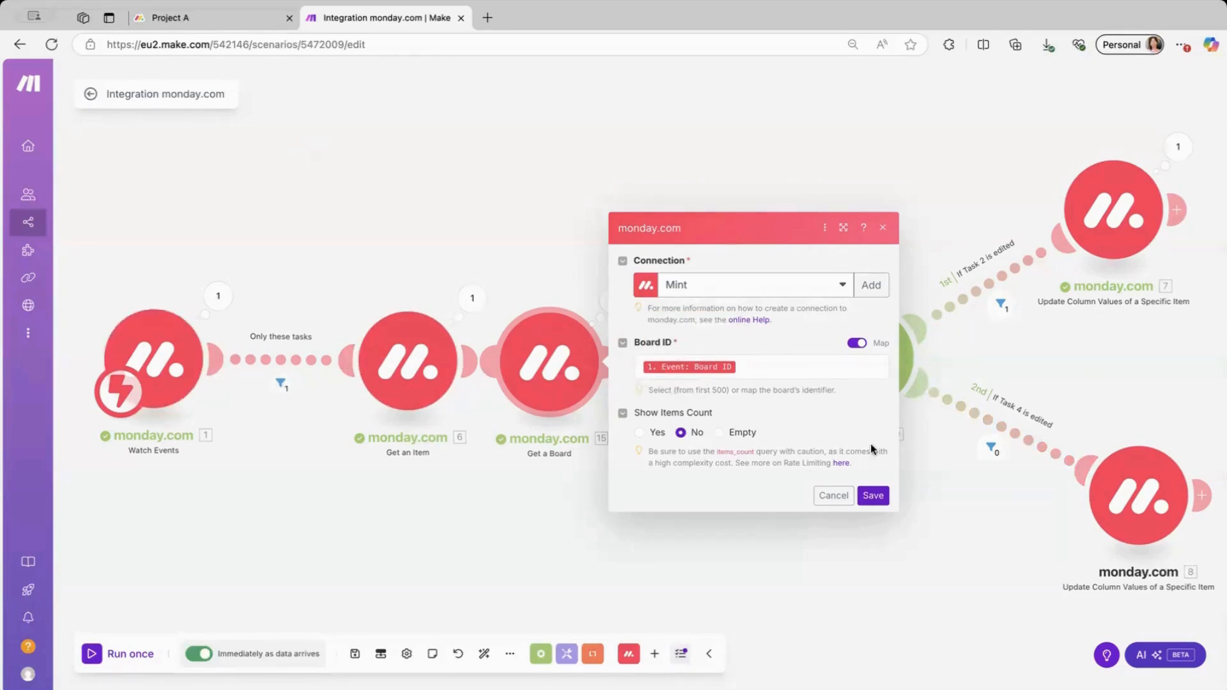
click(873, 496)
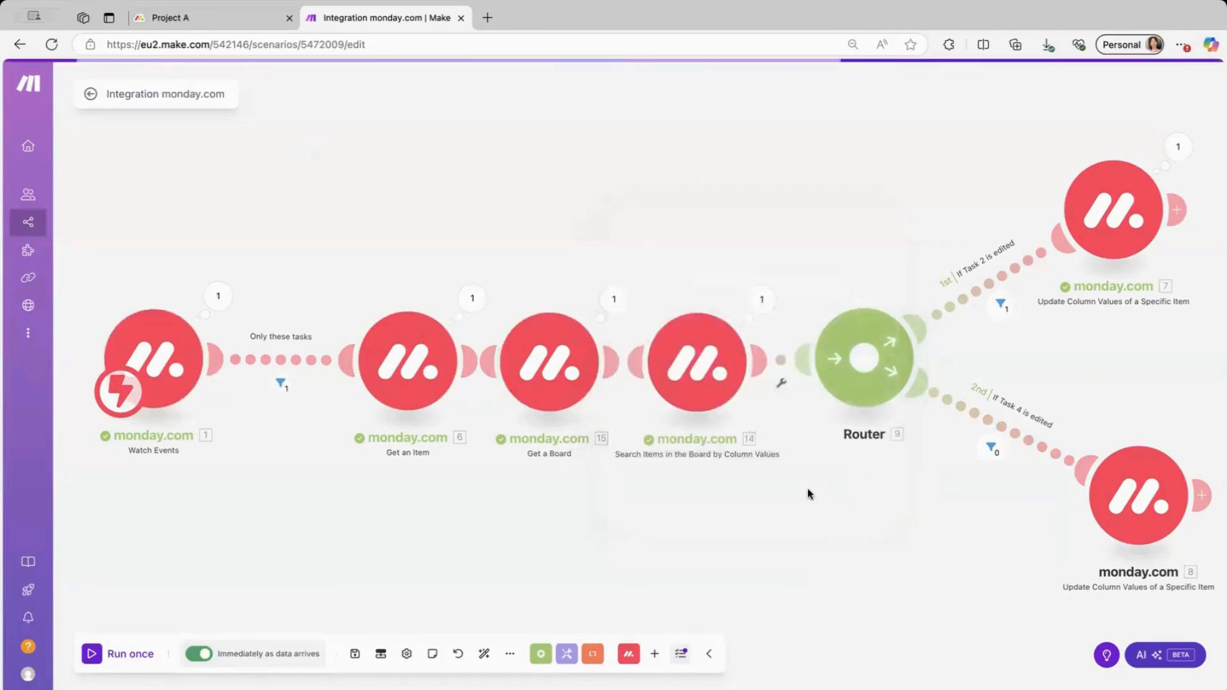
click(706, 366)
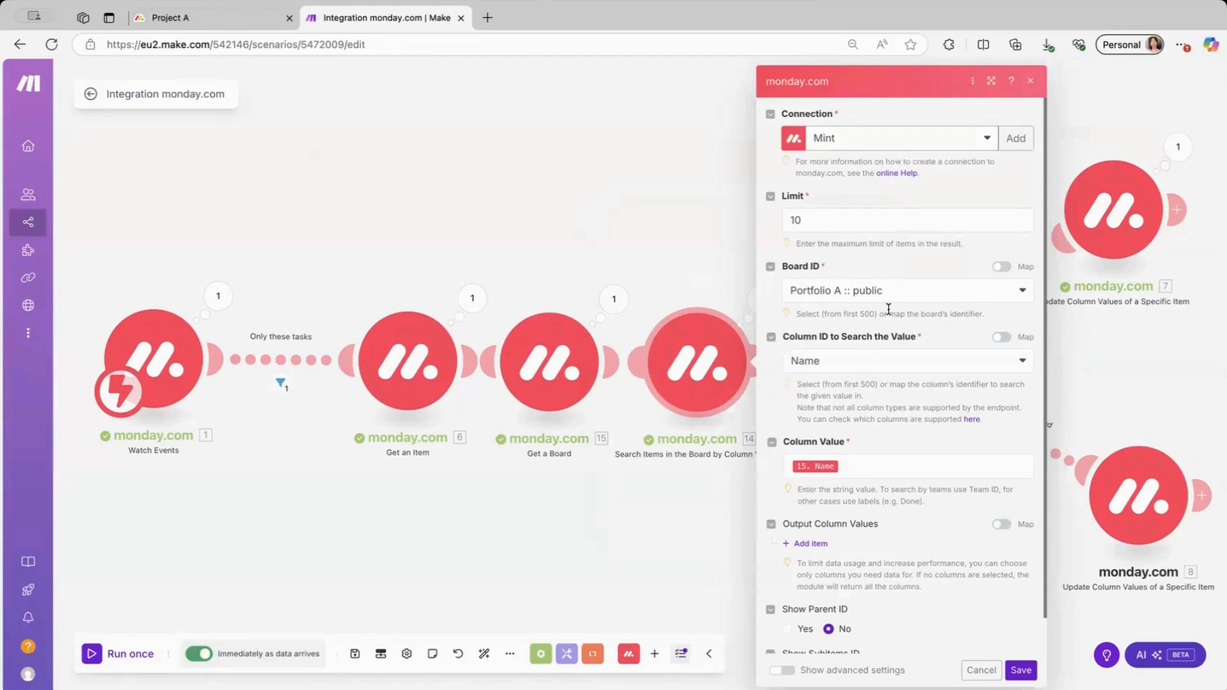
click(221, 21)
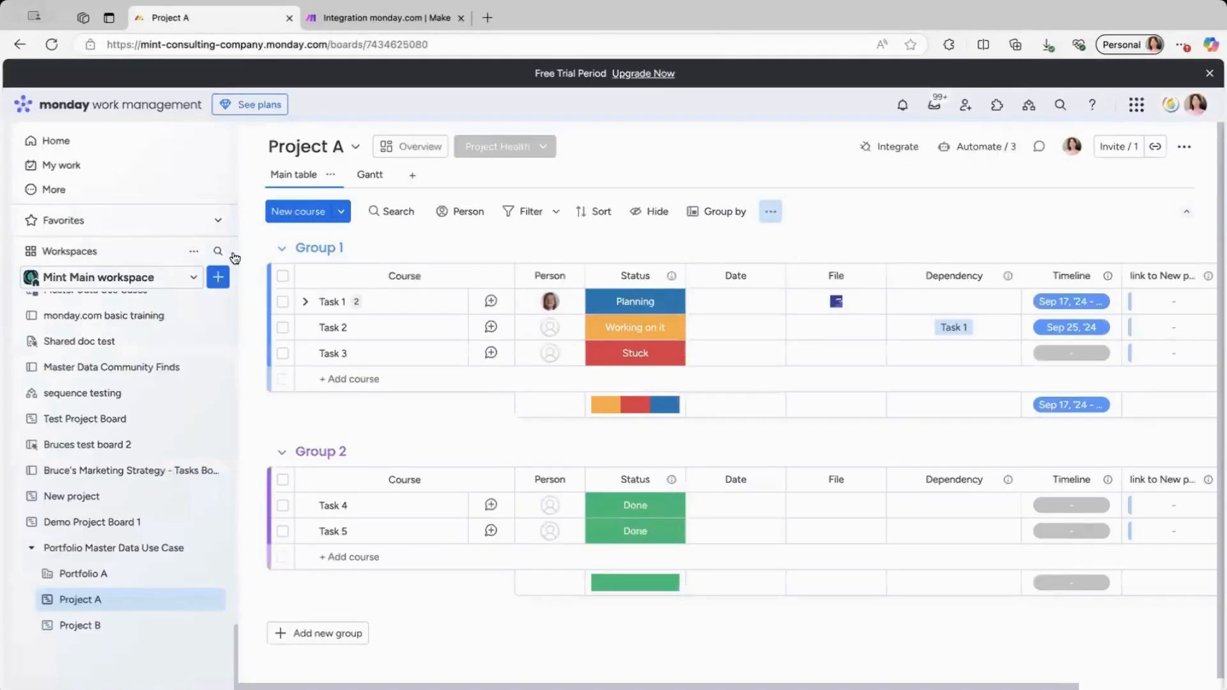
Glance at Portfolio A's Task 2 Date and Task 4 Date columns, then return to Make.
click(99, 573)
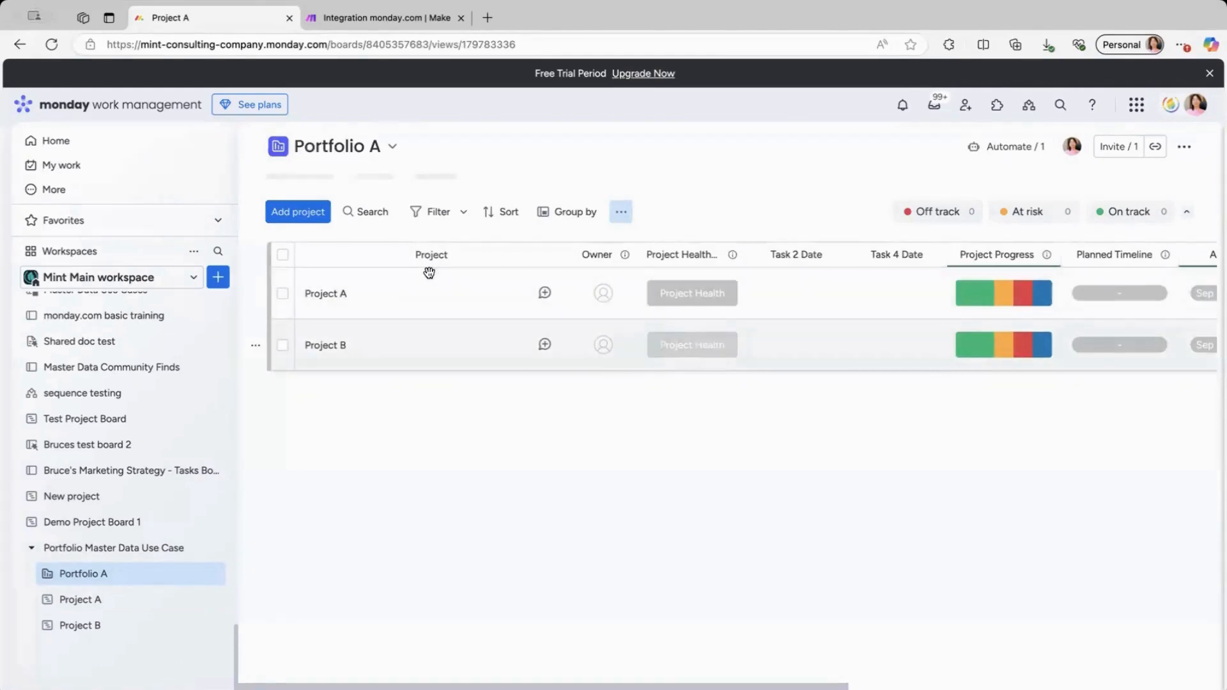
click(374, 18)
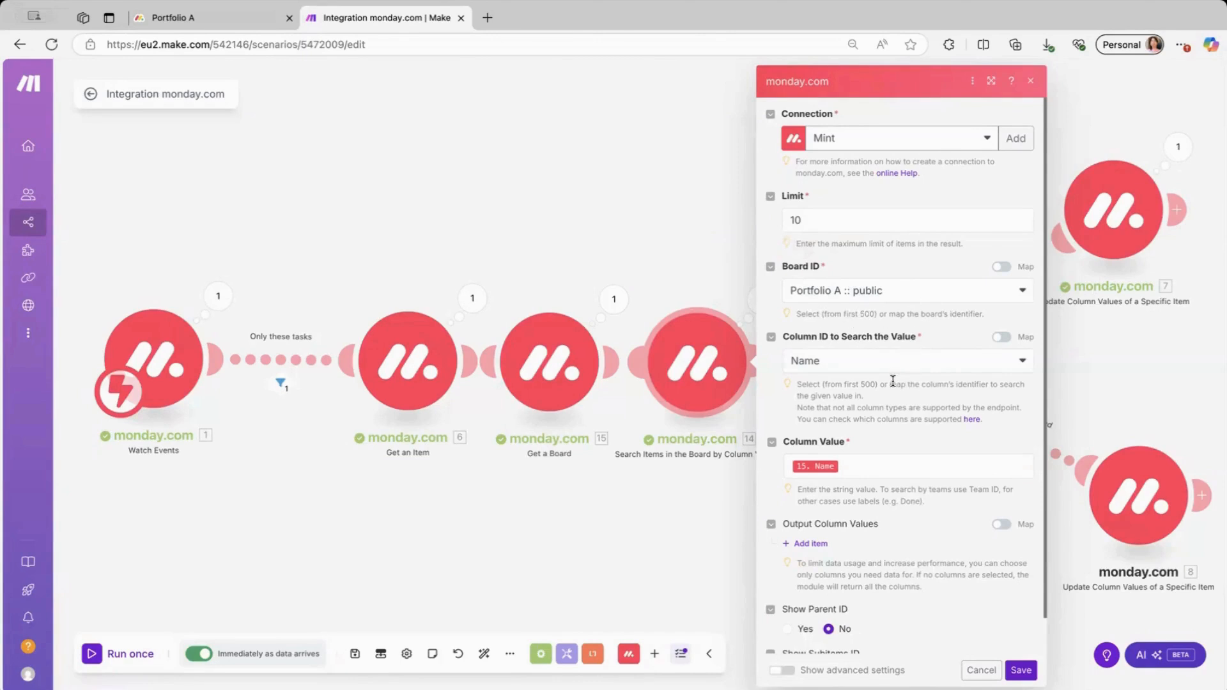
Open the Watch Events output showing the update_column_value event for Task 2's Date column.
scroll(894, 378, down, 1)
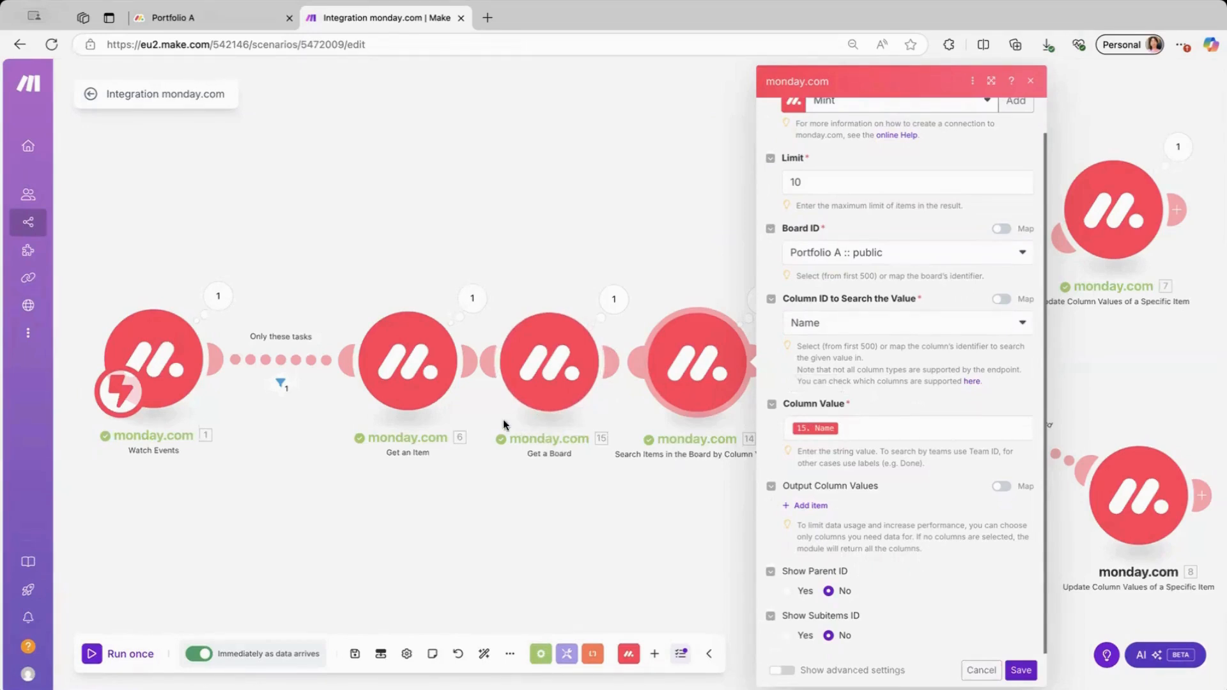
click(218, 296)
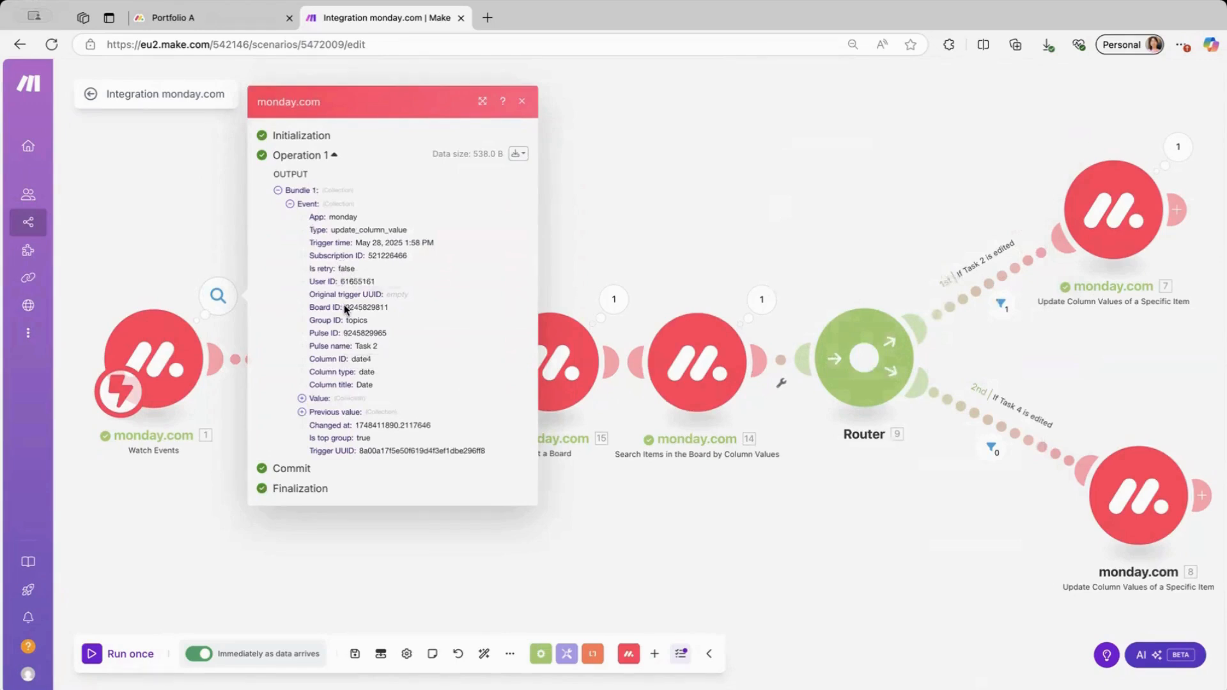
Check the trigger's Board ID and the Get a Board output naming Project B.
drag(345, 307, 365, 308)
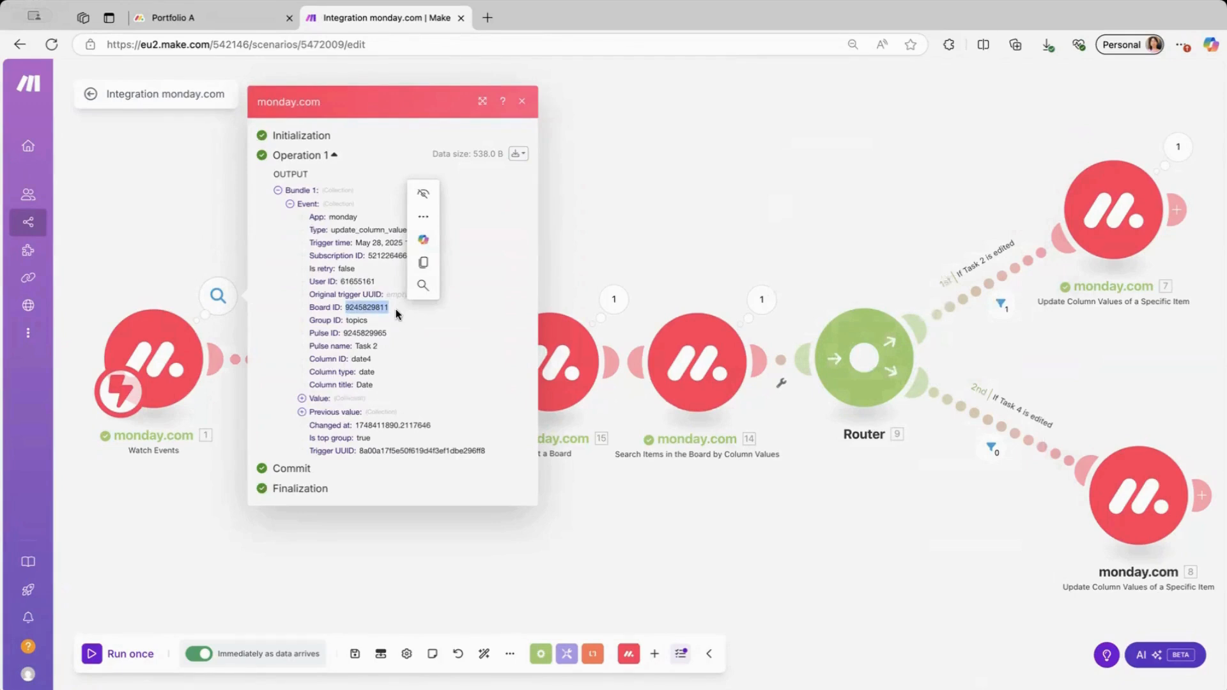
click(588, 257)
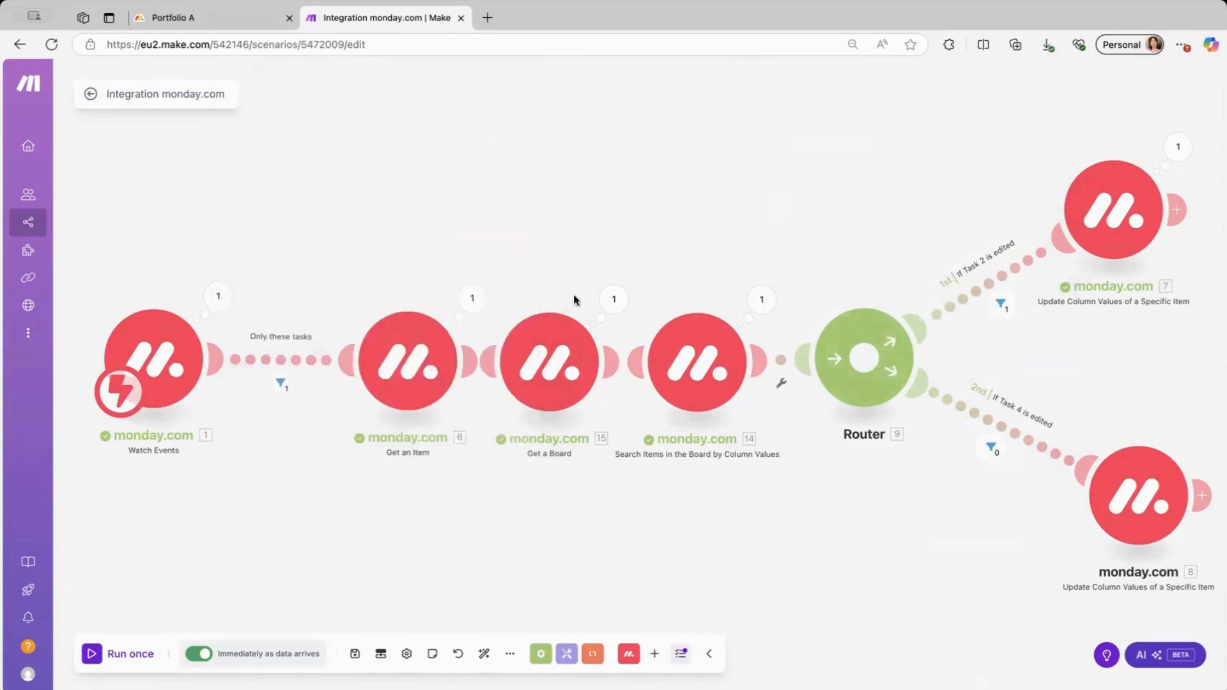
click(560, 363)
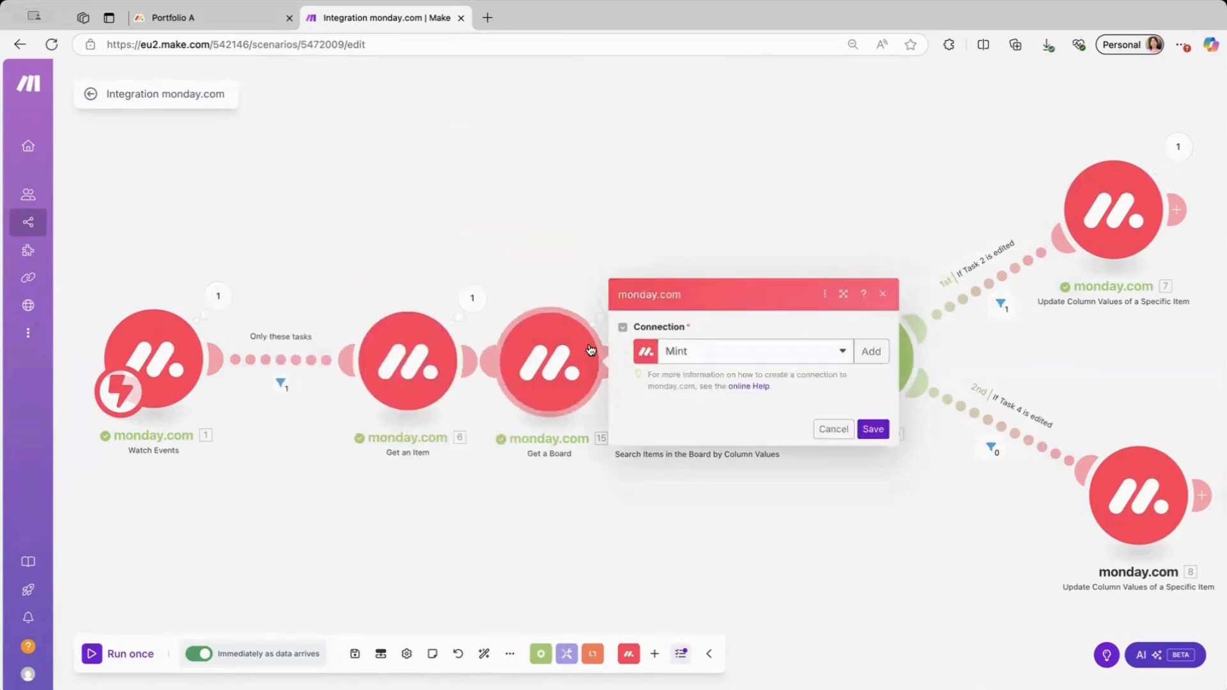
click(568, 281)
click(609, 306)
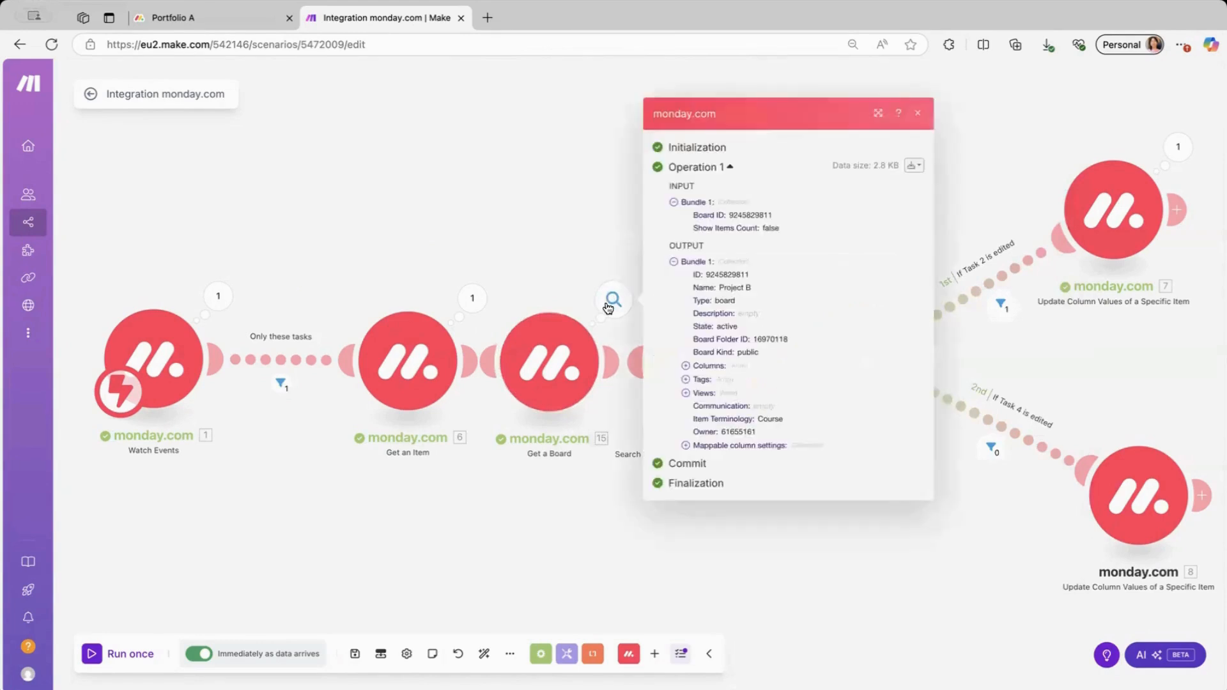
triple_click(722, 288)
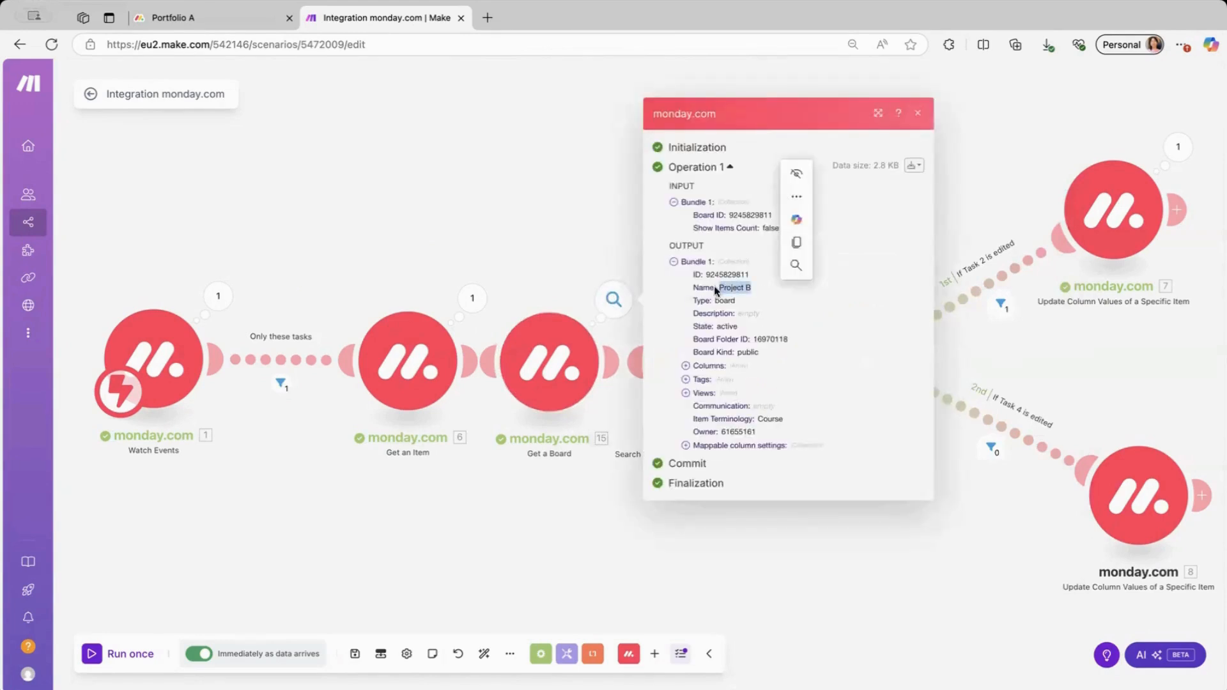
click(577, 240)
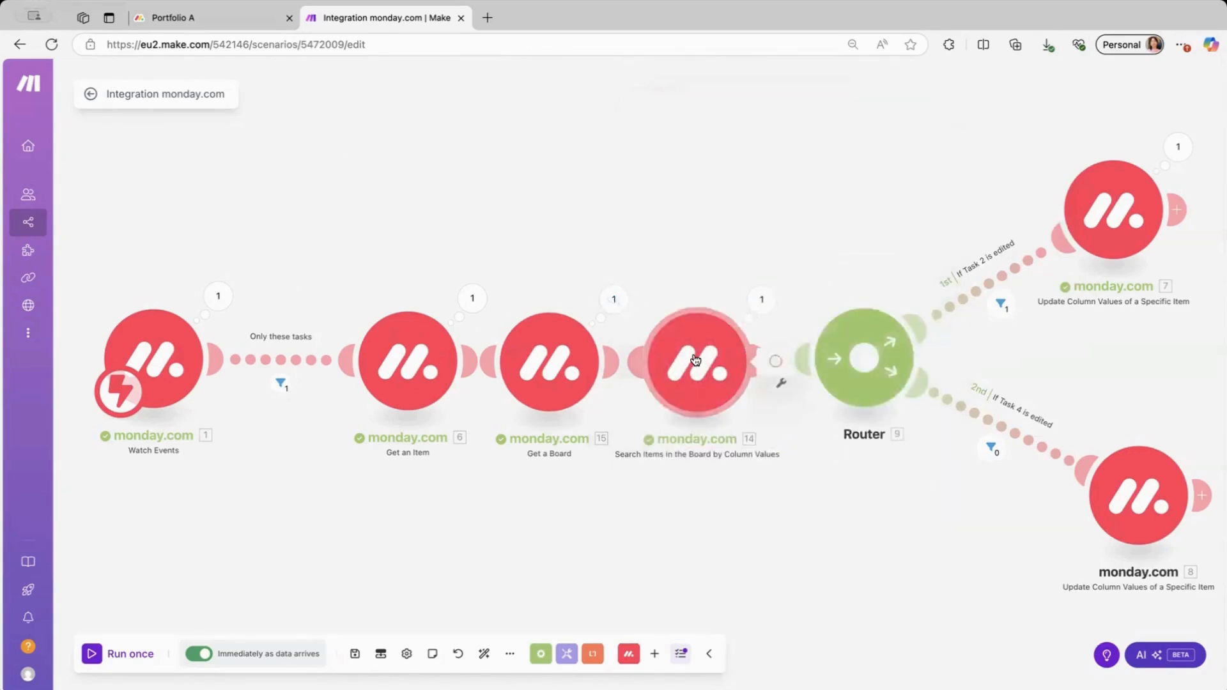
Save Search Items, confirm its output found the Project B item, then view the Portfolio A board.
click(728, 363)
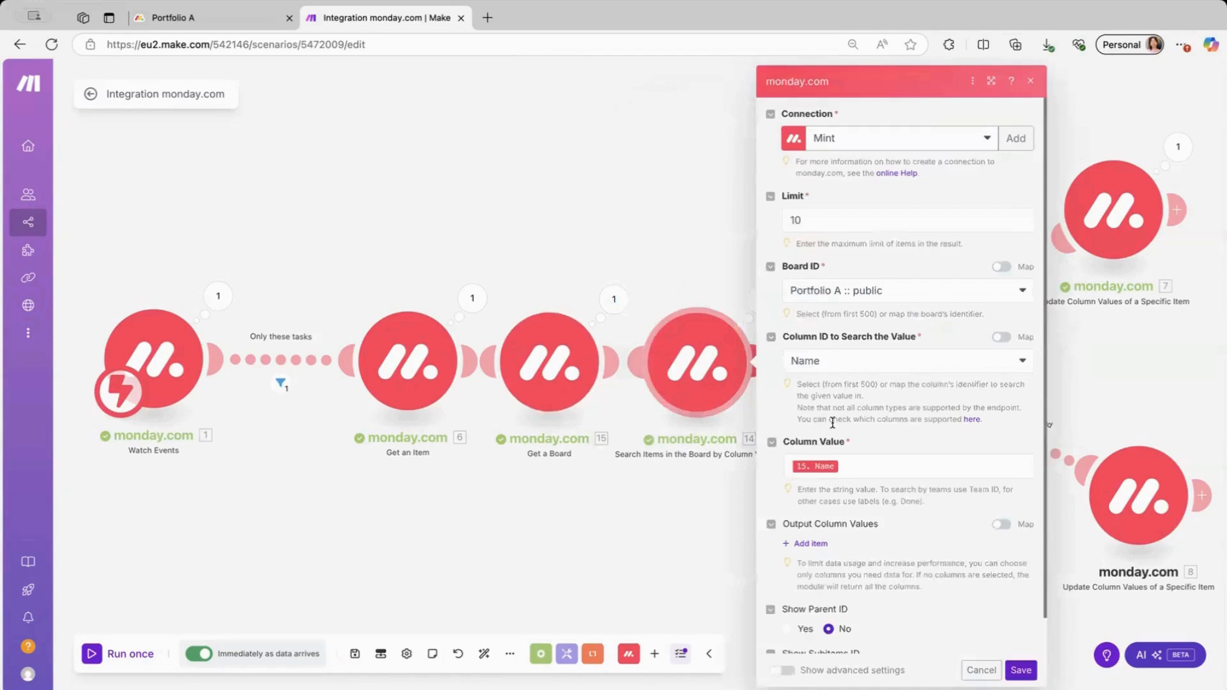
scroll(847, 469, down, 1)
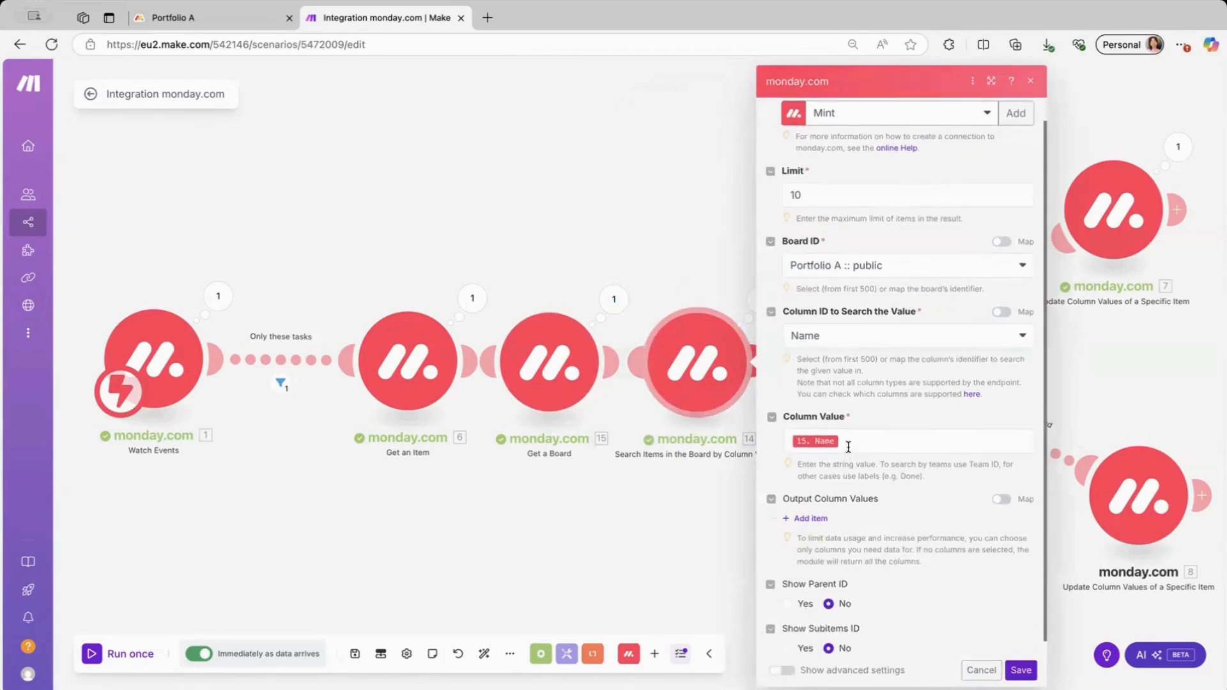
scroll(848, 447, down, 1)
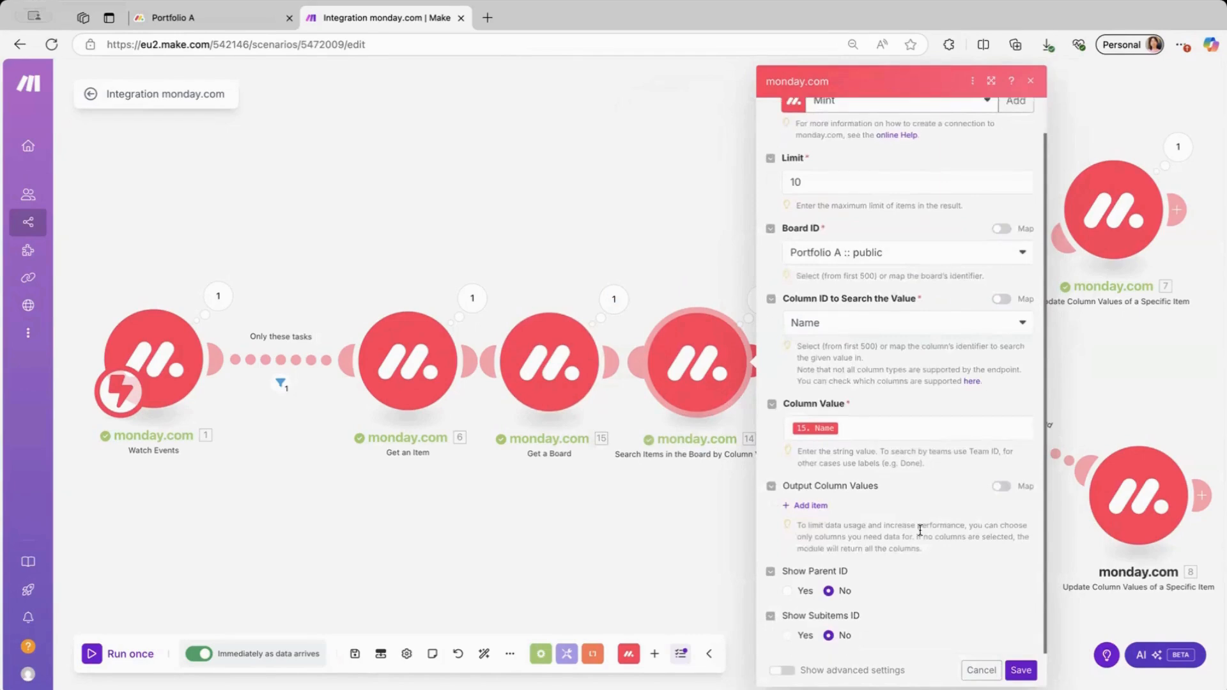
click(1021, 669)
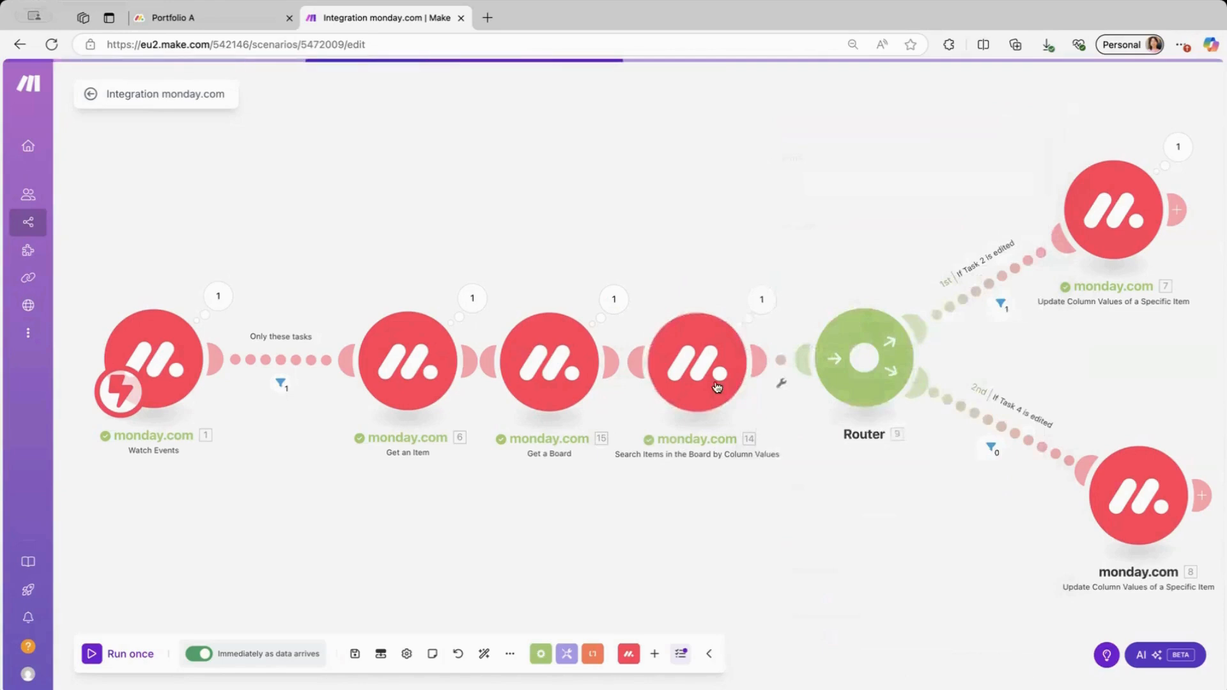
click(762, 301)
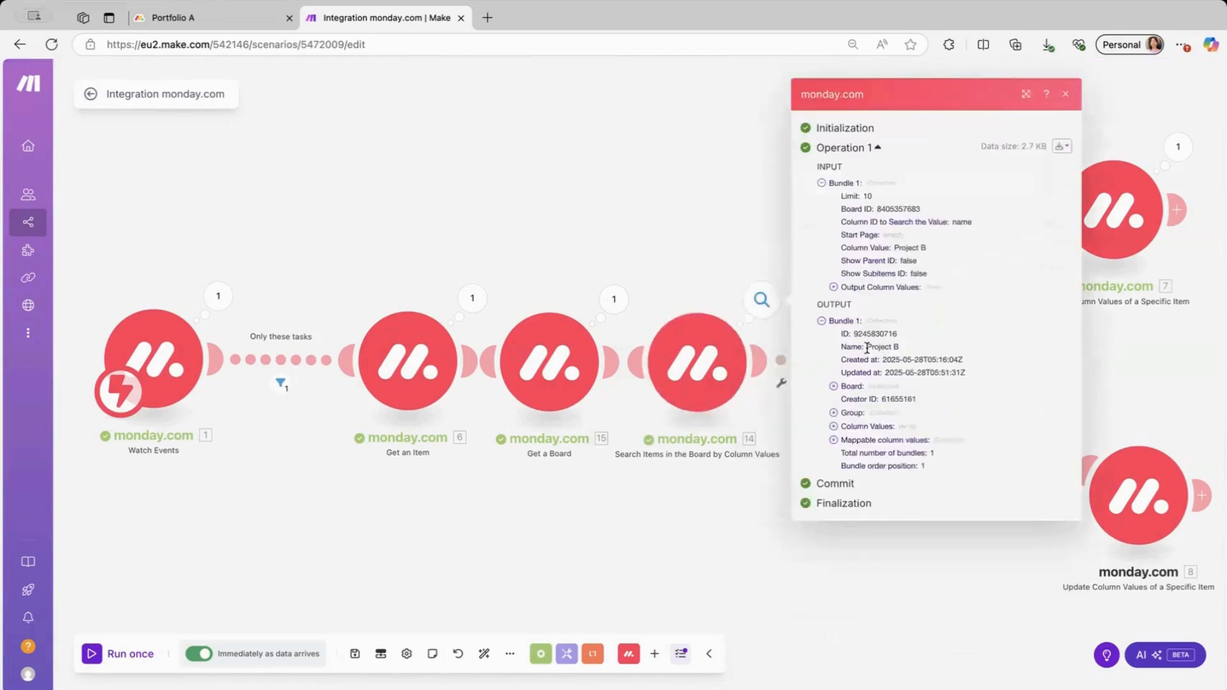
drag(865, 346, 903, 351)
click(198, 19)
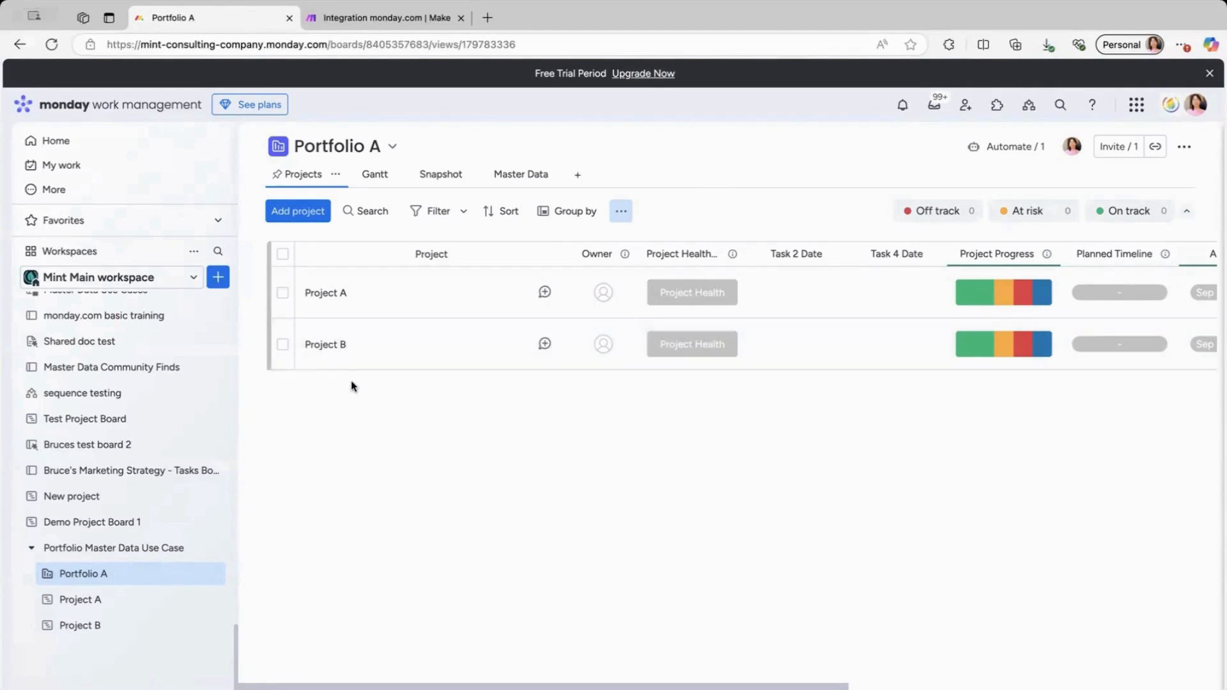
click(388, 17)
Highlight the found item's ID, then close the Search Items output.
click(878, 347)
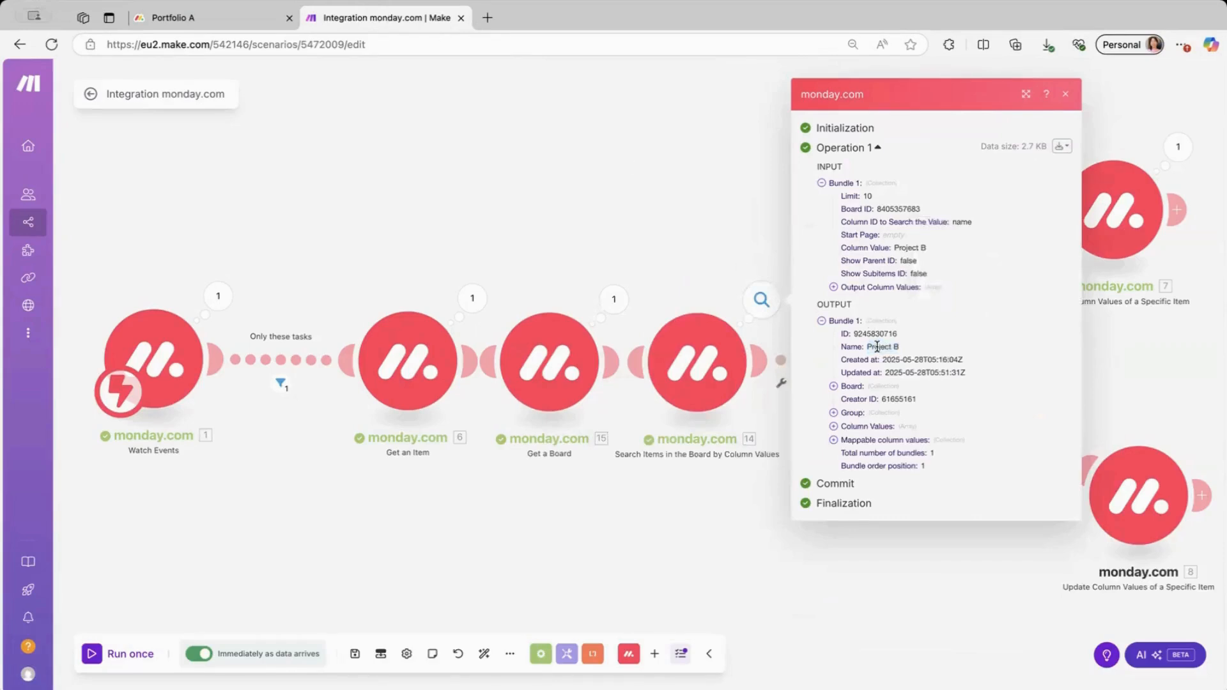
drag(896, 338, 896, 339)
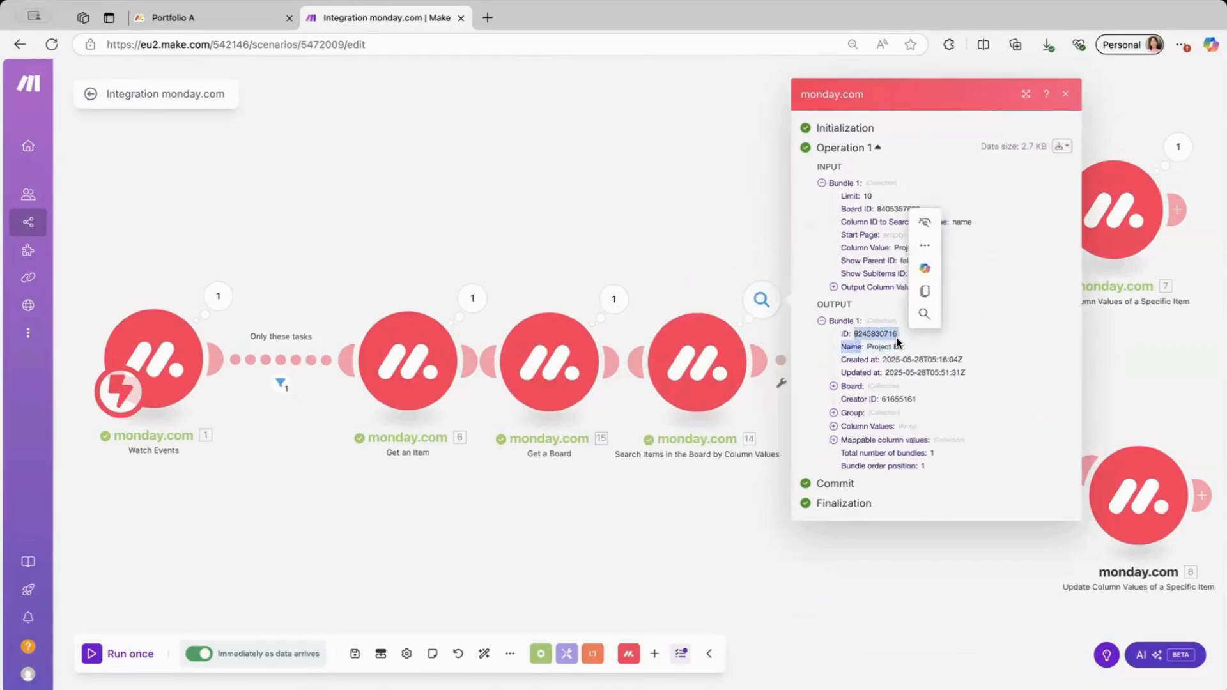
click(896, 340)
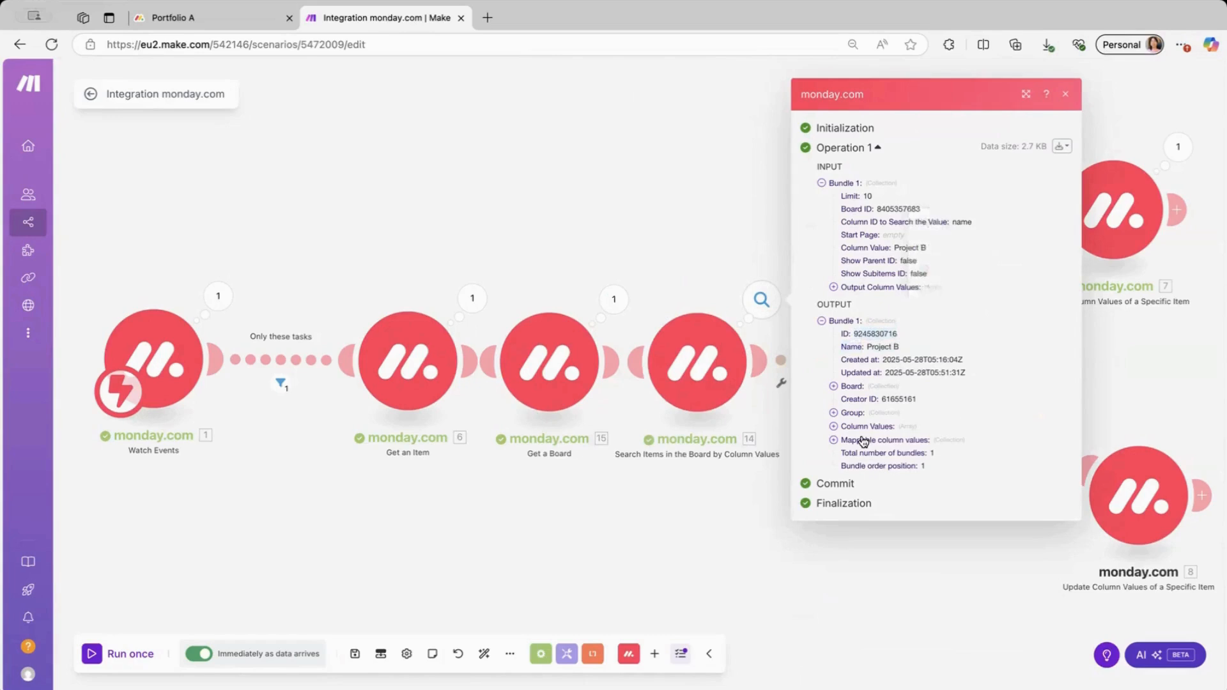
click(692, 537)
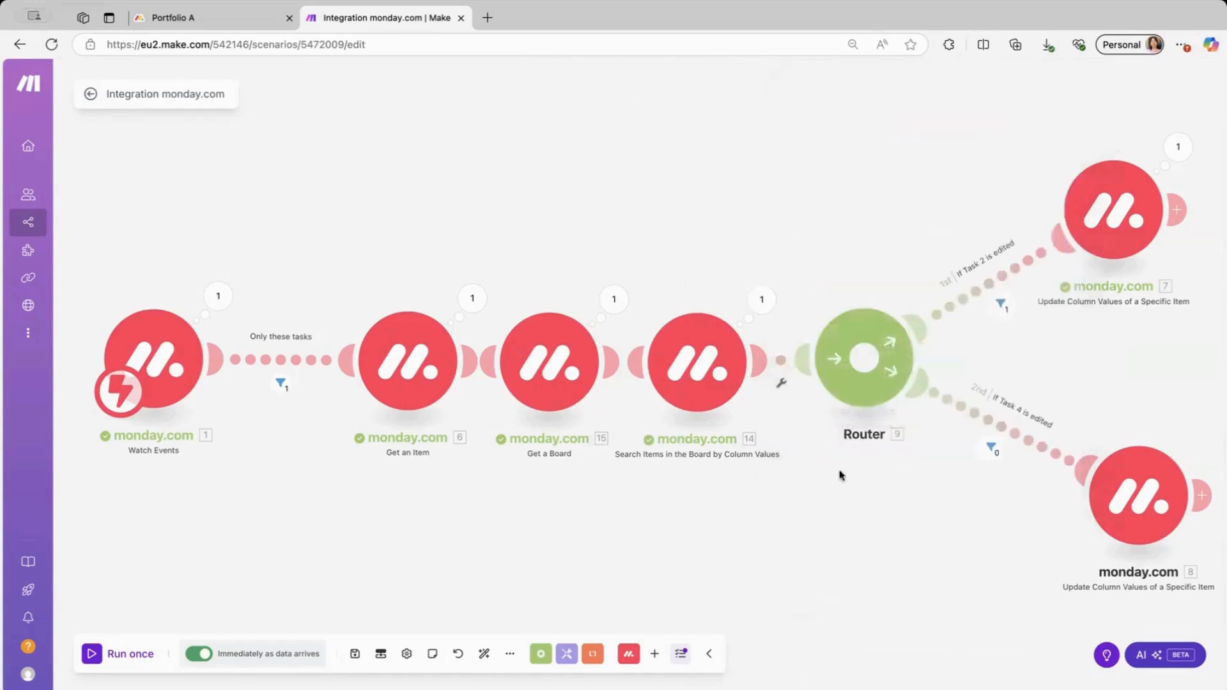
Pan the canvas and move the Task 2 and Task 4 Update Column Values modules nearer the Router.
drag(1126, 353, 947, 351)
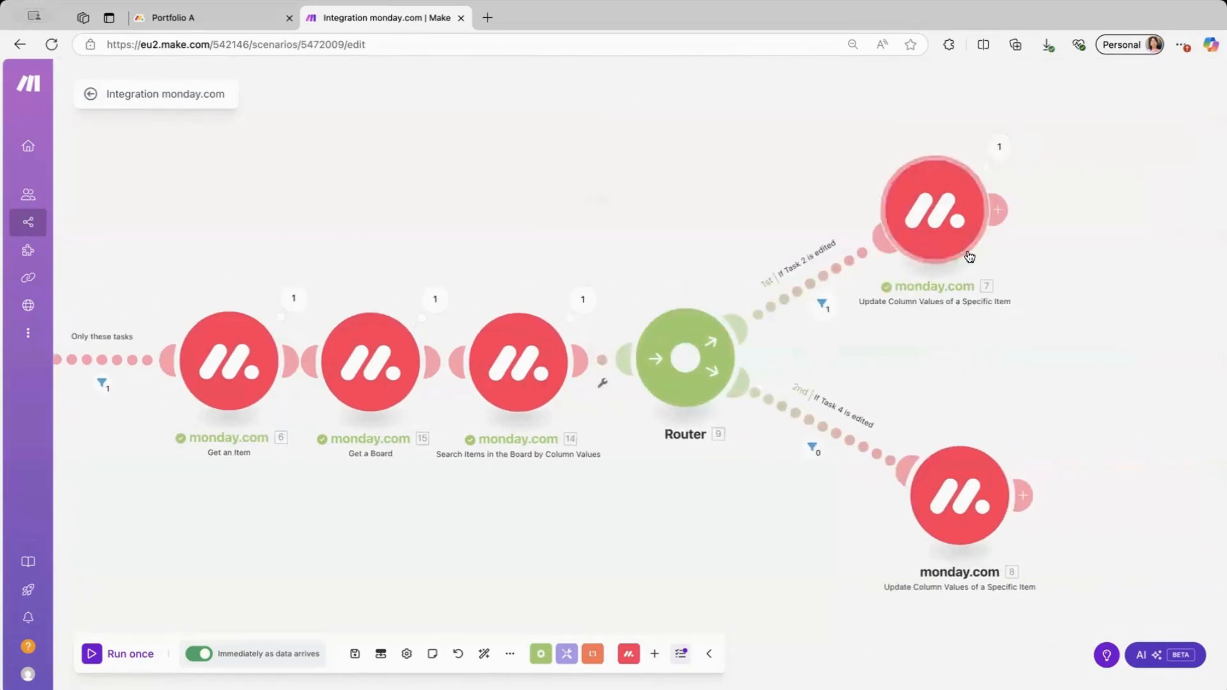
drag(934, 214, 967, 206)
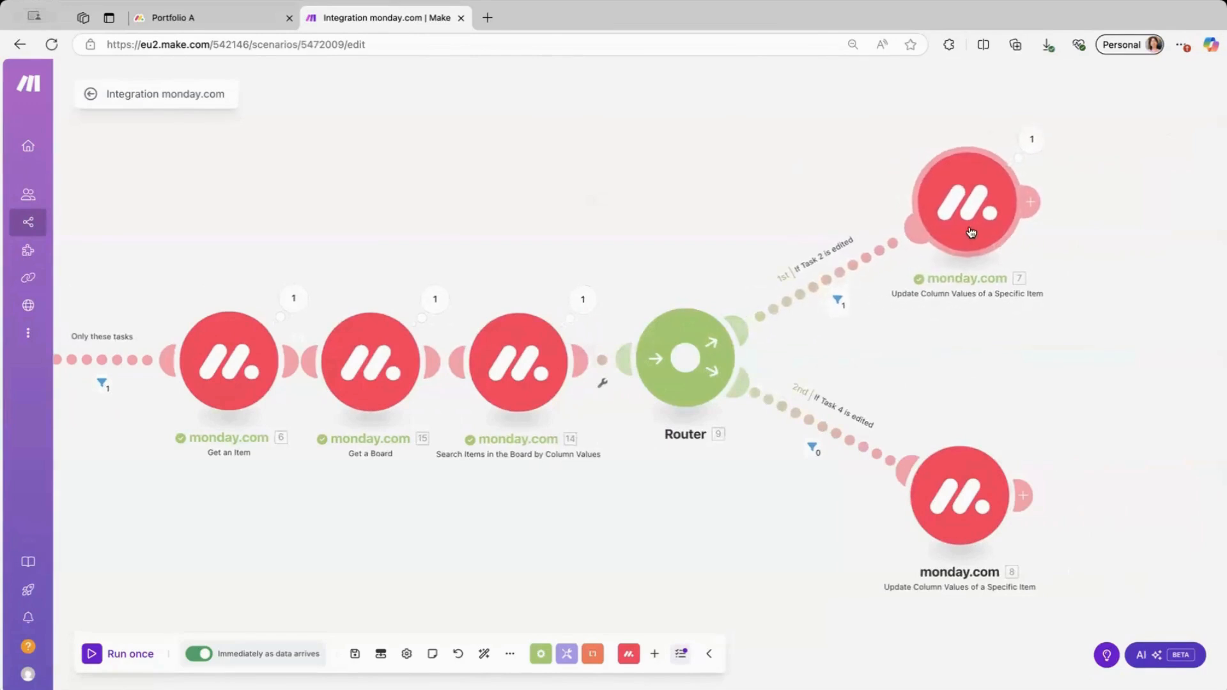
drag(930, 493, 959, 493)
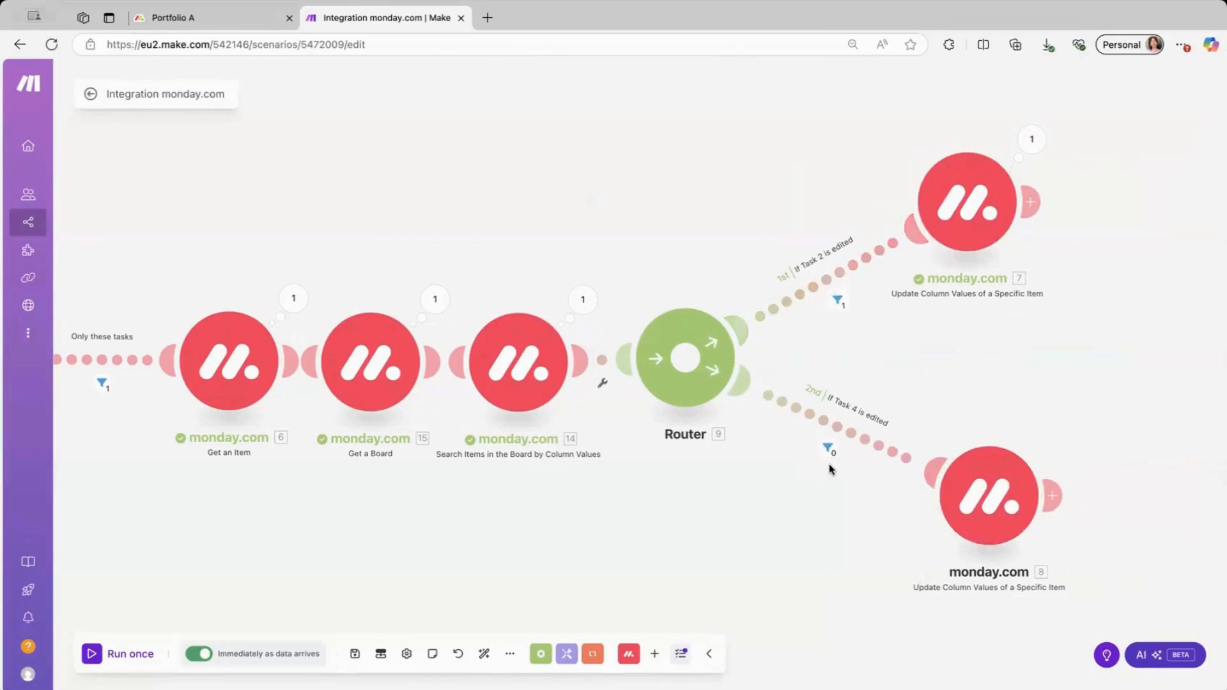
drag(996, 503, 992, 428)
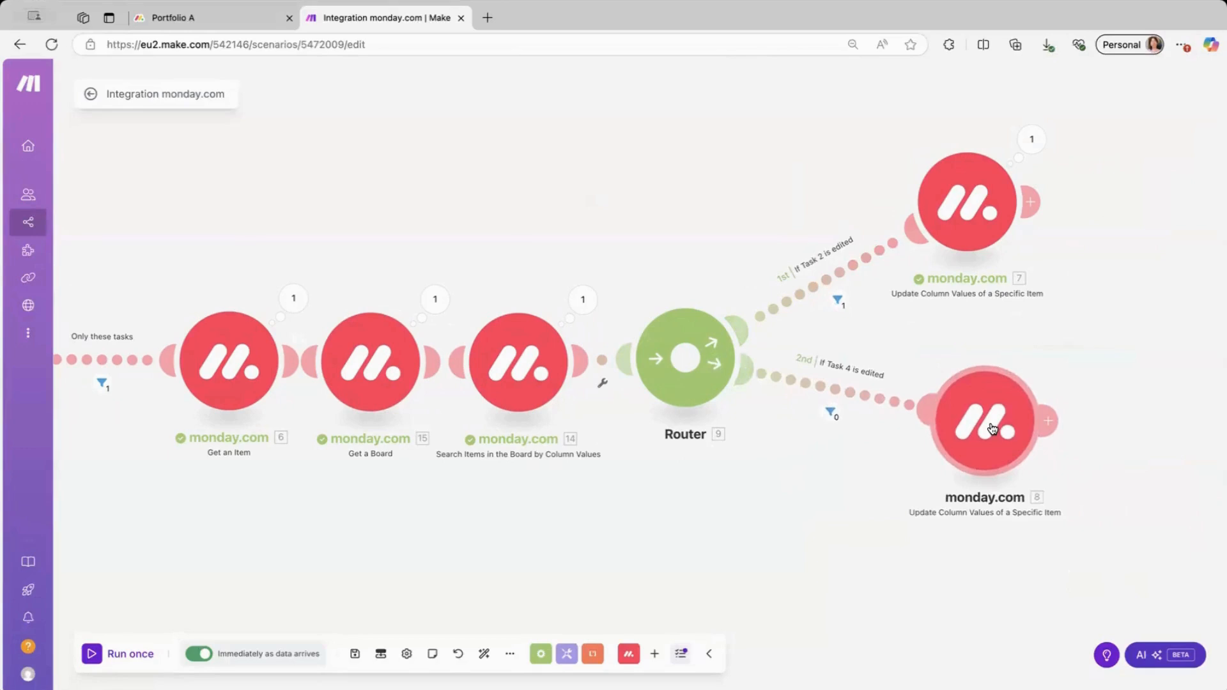
right_click(1006, 417)
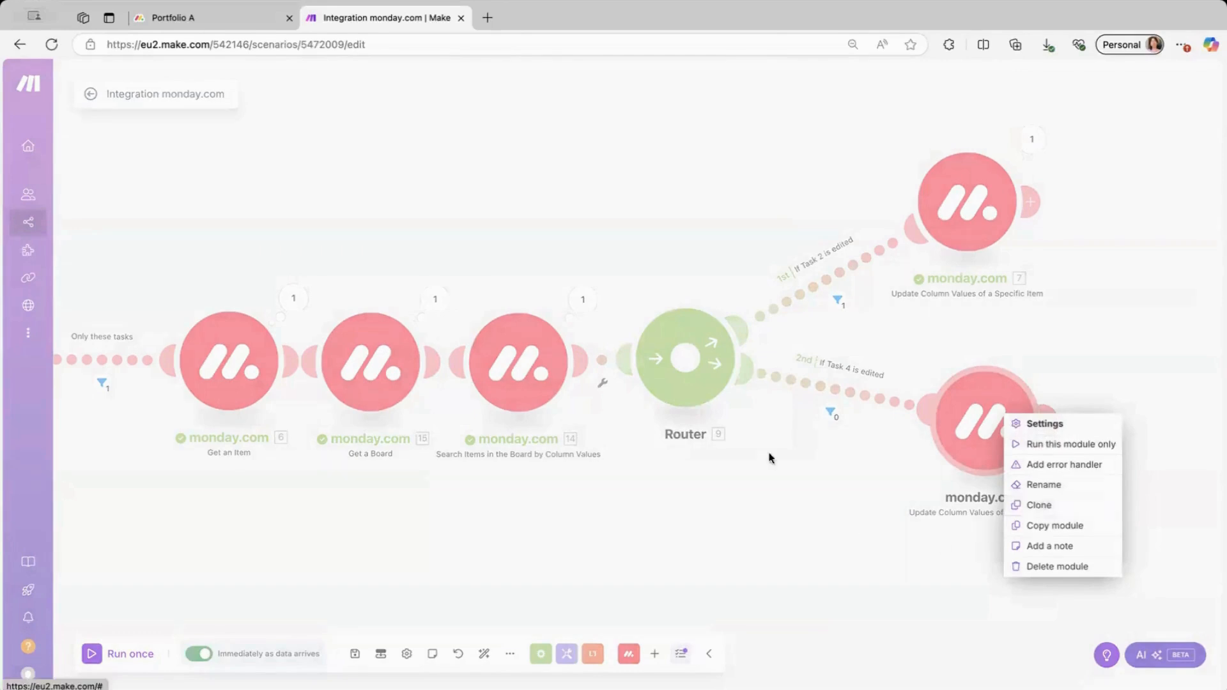
click(694, 368)
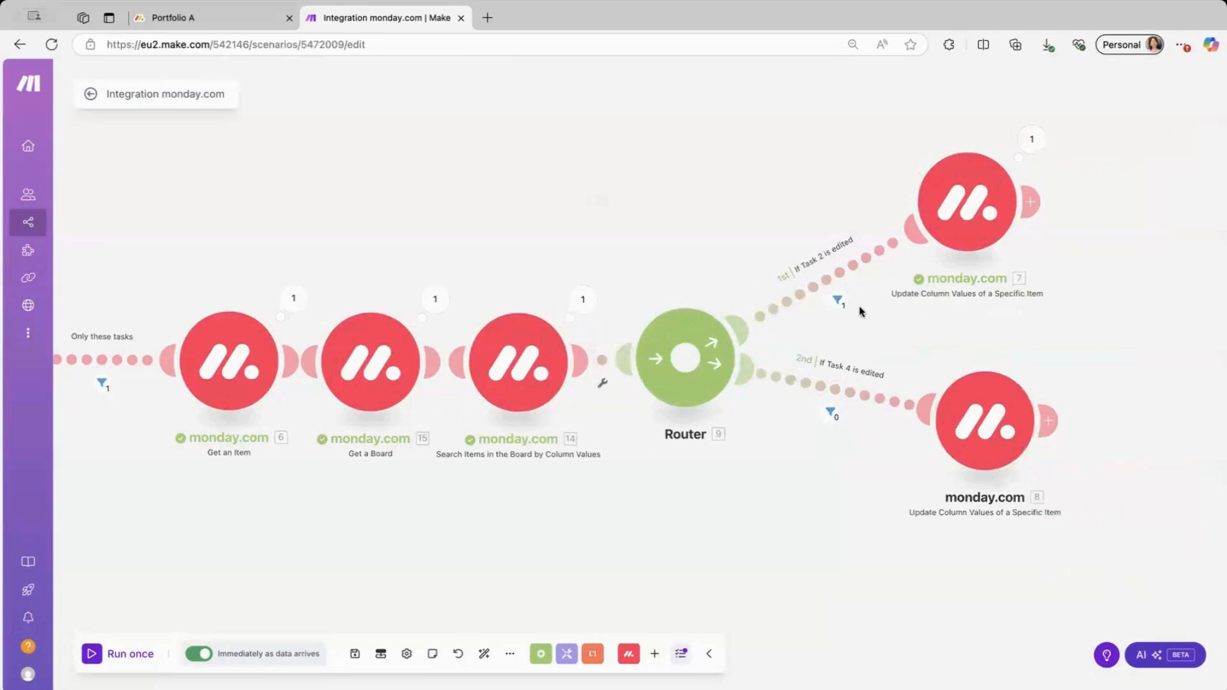
Inspect the 'If Task 2 is edited' route filter, confirming it requires Pulse name equal to Task 2.
click(841, 306)
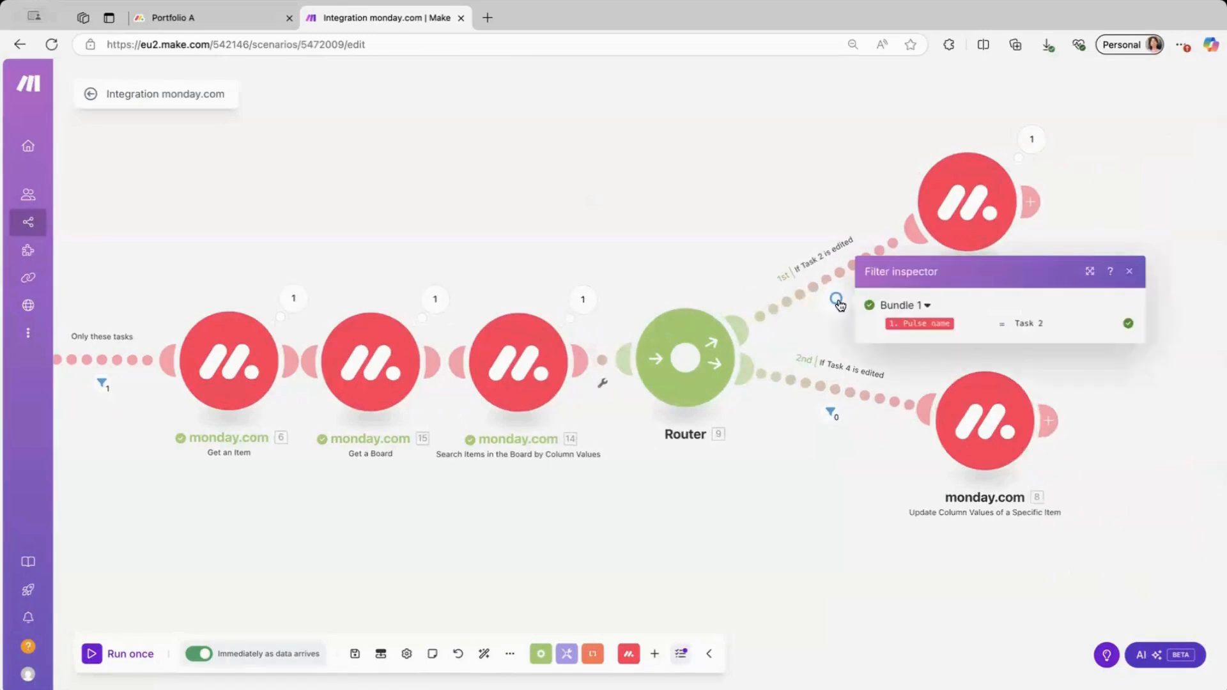
click(825, 274)
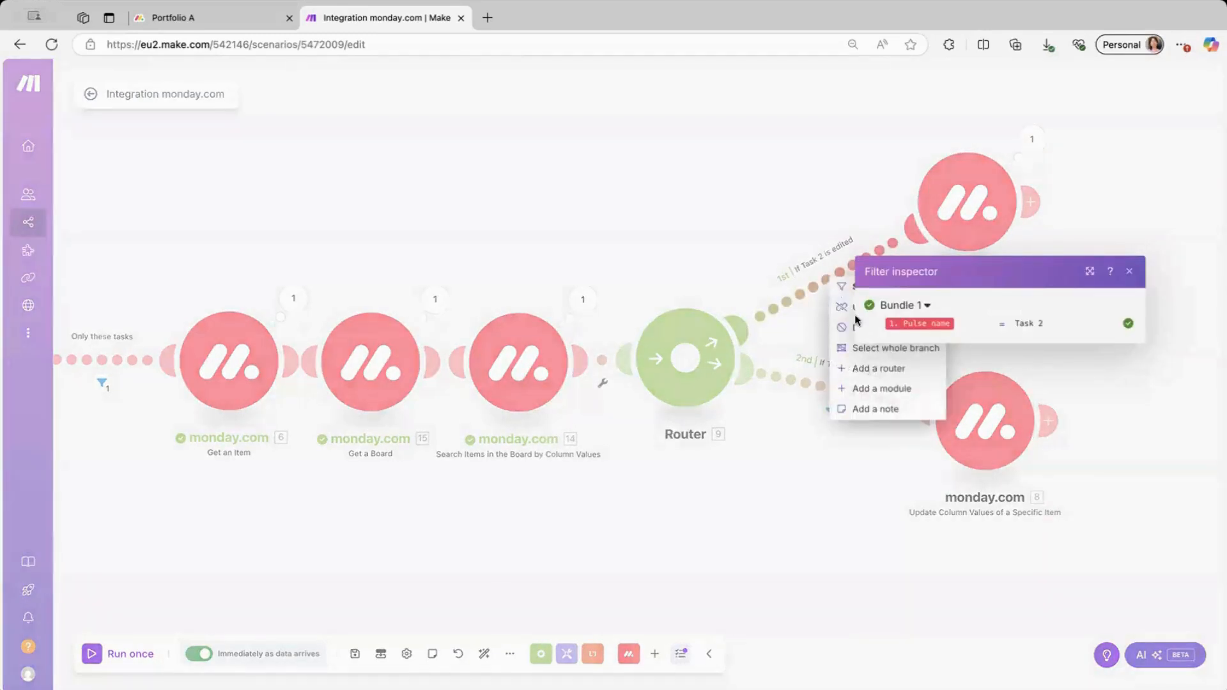
click(843, 287)
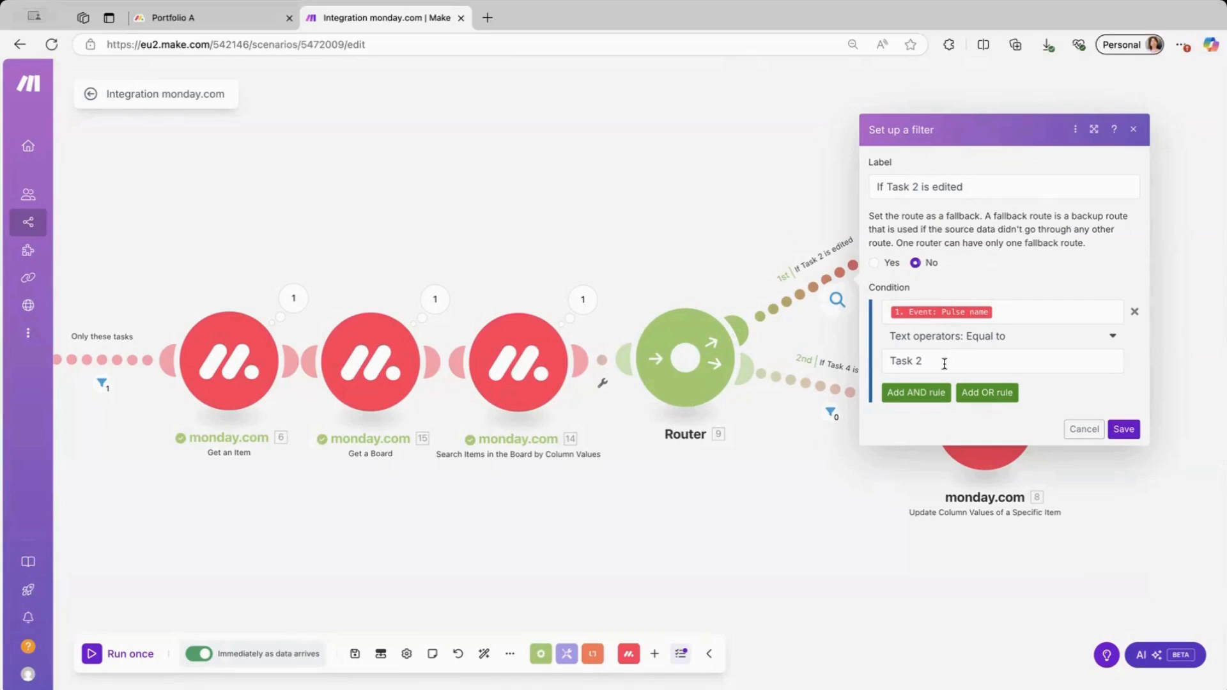
click(789, 247)
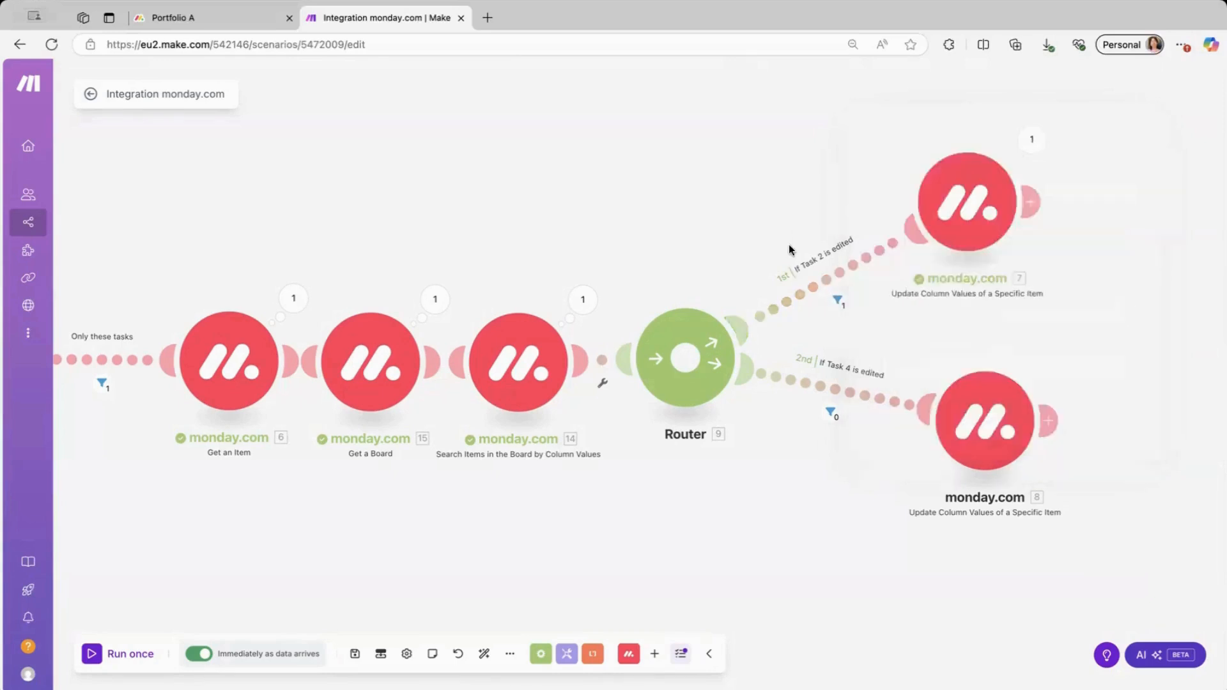
click(971, 221)
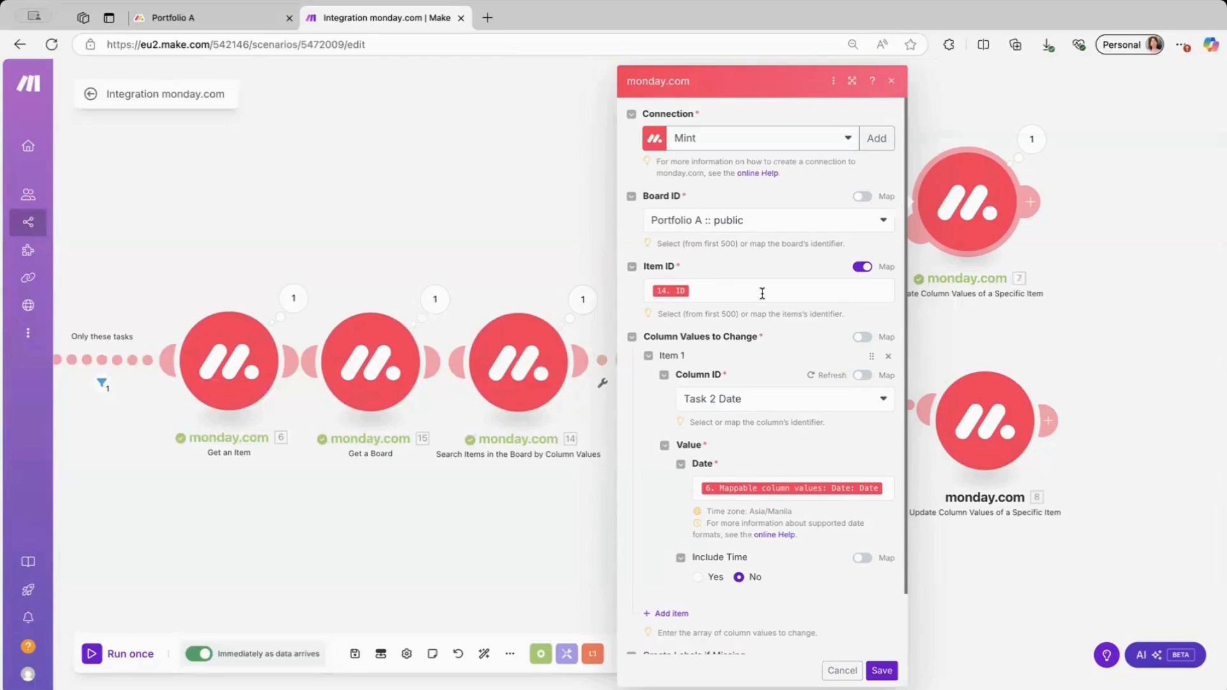
Check that the Task 2 update step's Column ID matches Portfolio A's Task 2 Date column.
scroll(771, 390, down, 1)
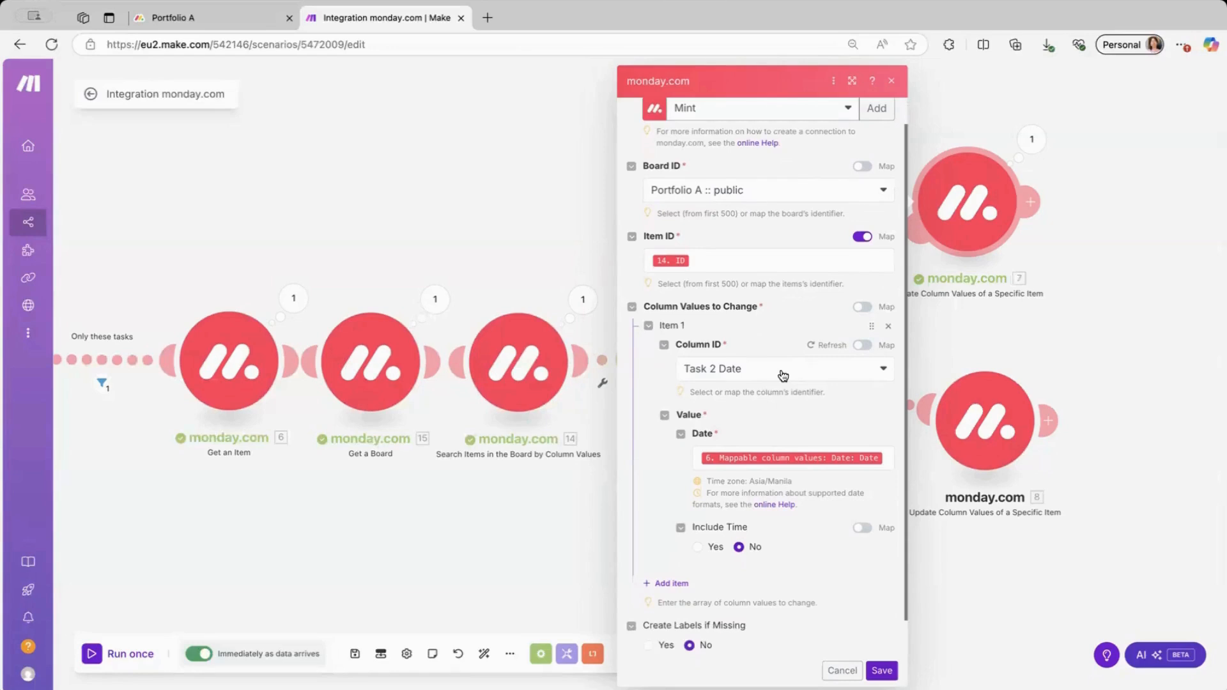
click(775, 377)
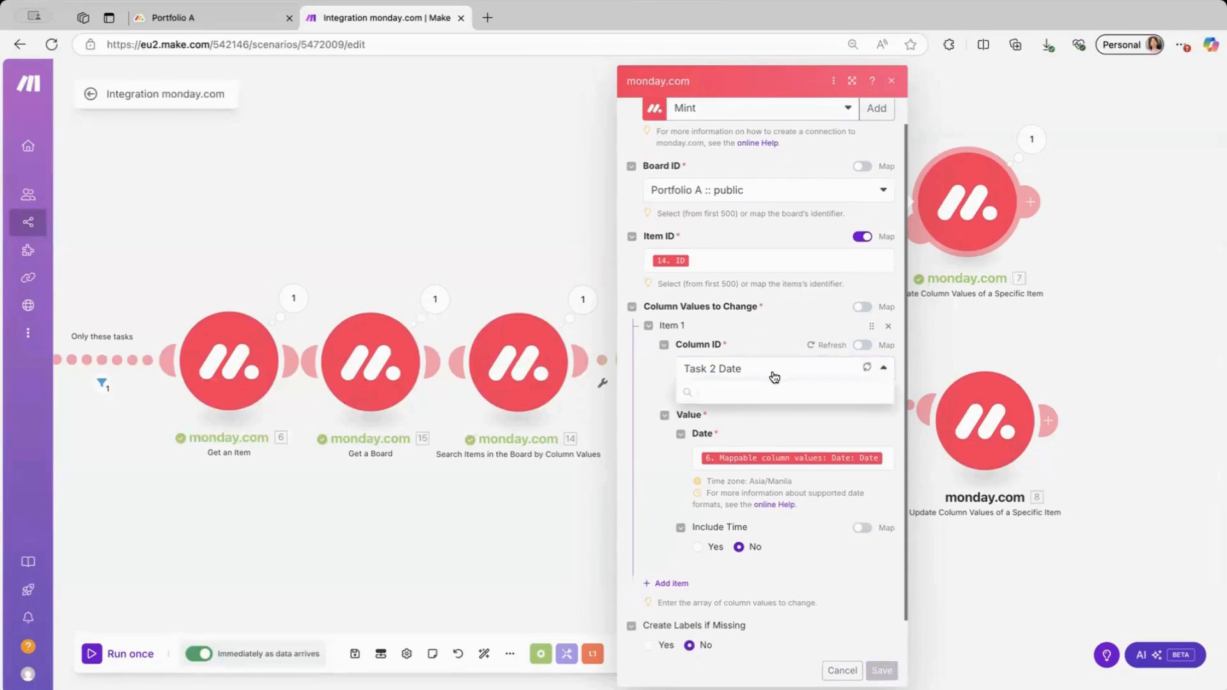
click(774, 376)
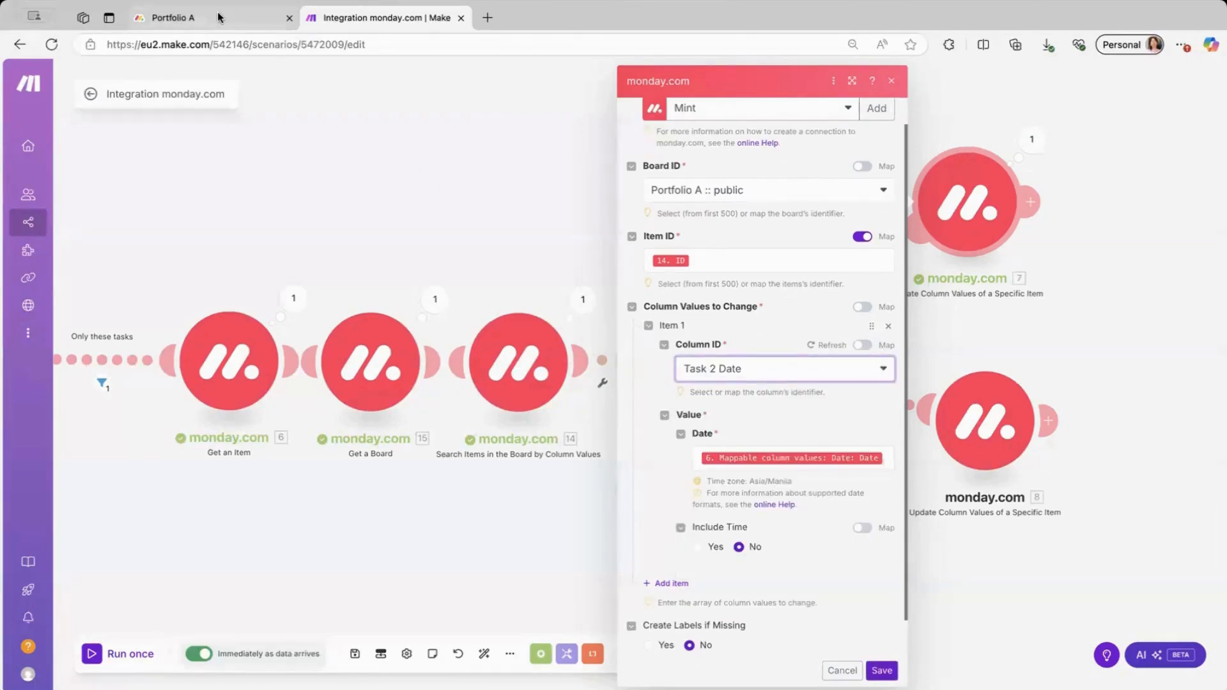
click(269, 19)
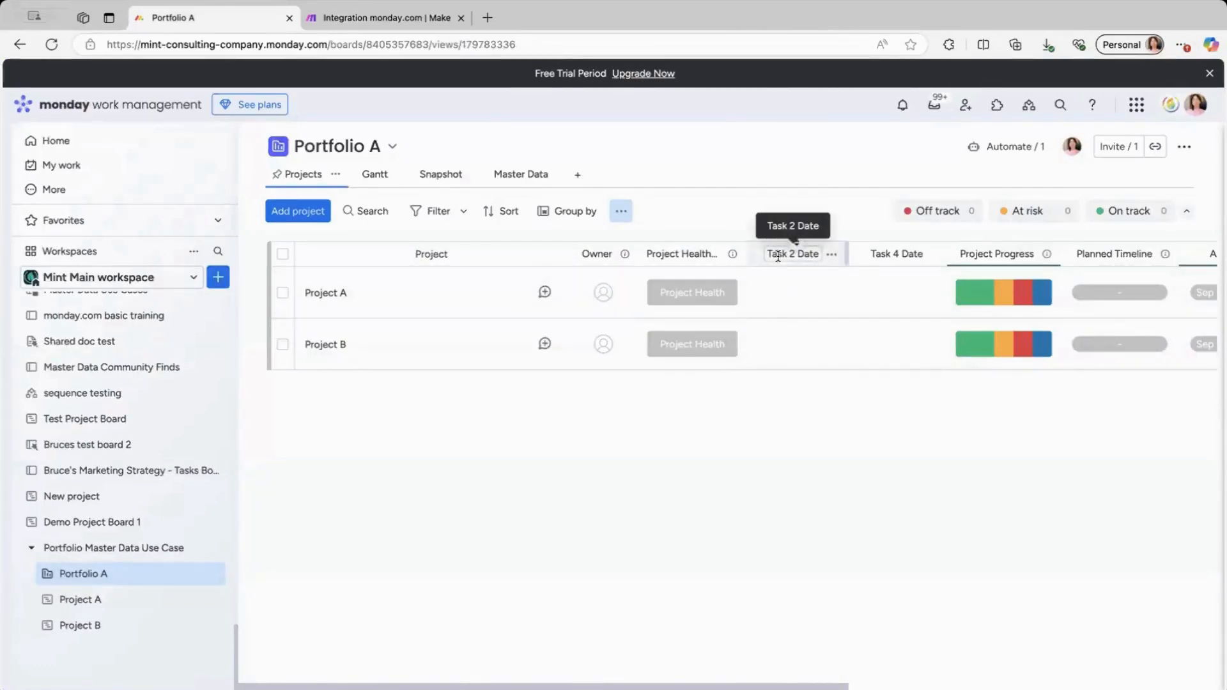
click(419, 19)
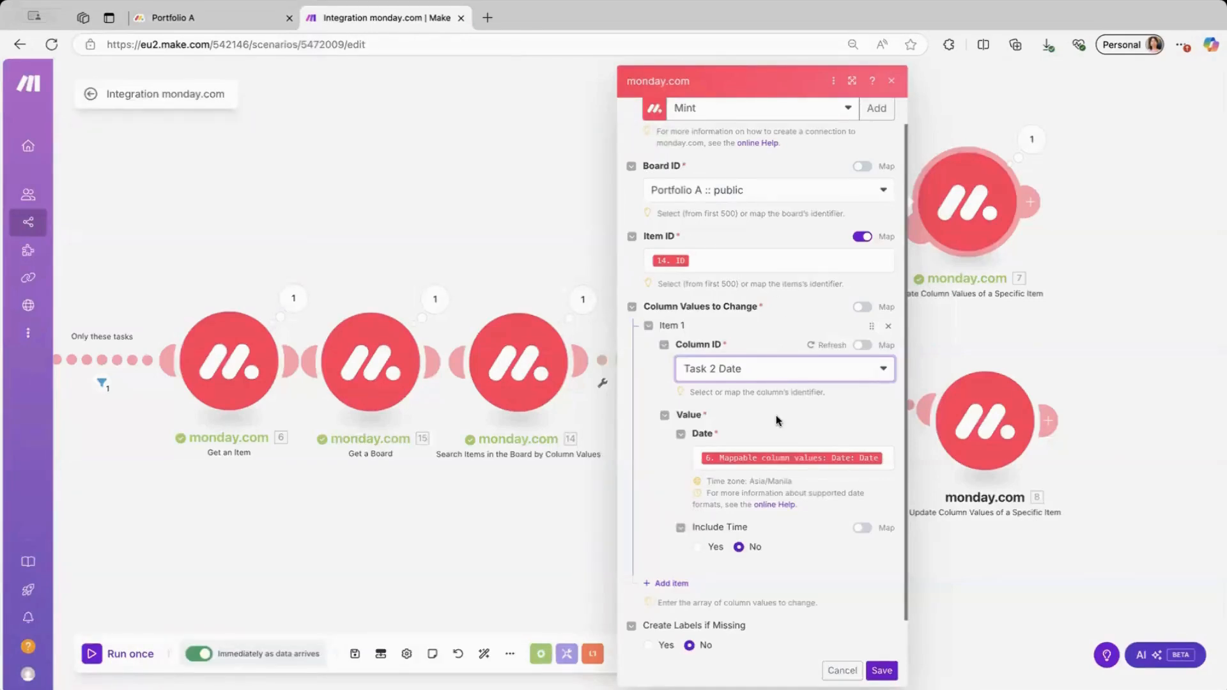
Review the remaining Task 2 update fields and save the module settings.
scroll(776, 415, down, 1)
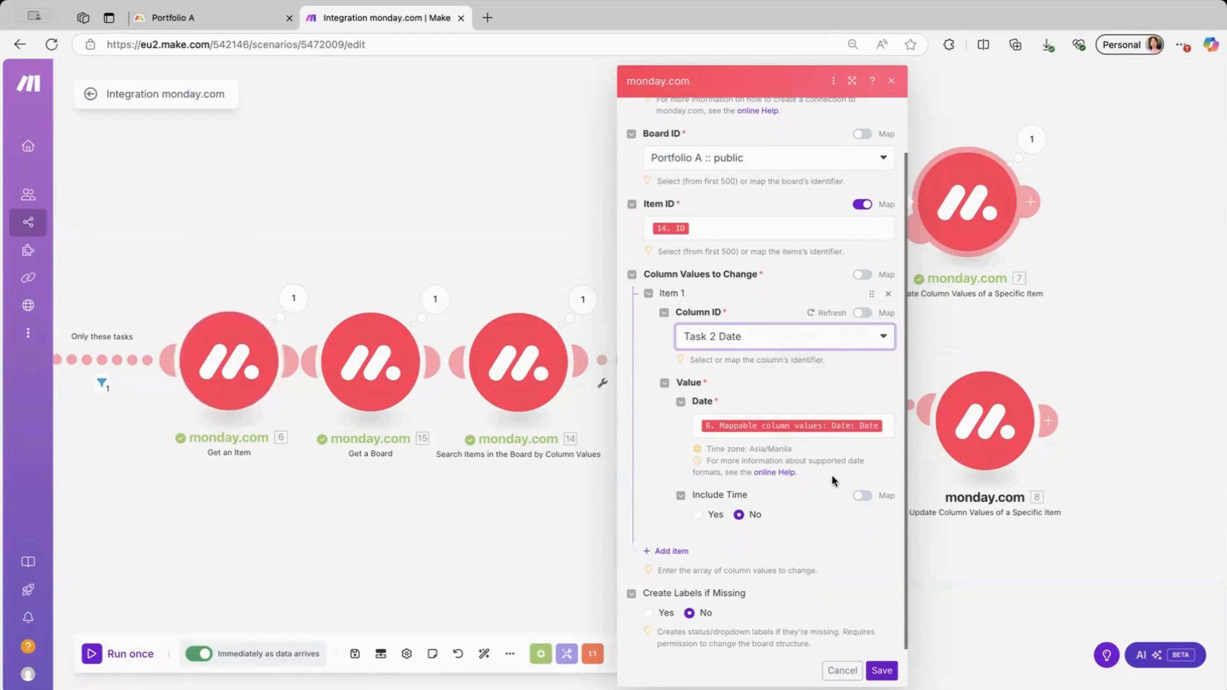
scroll(834, 486, down, 1)
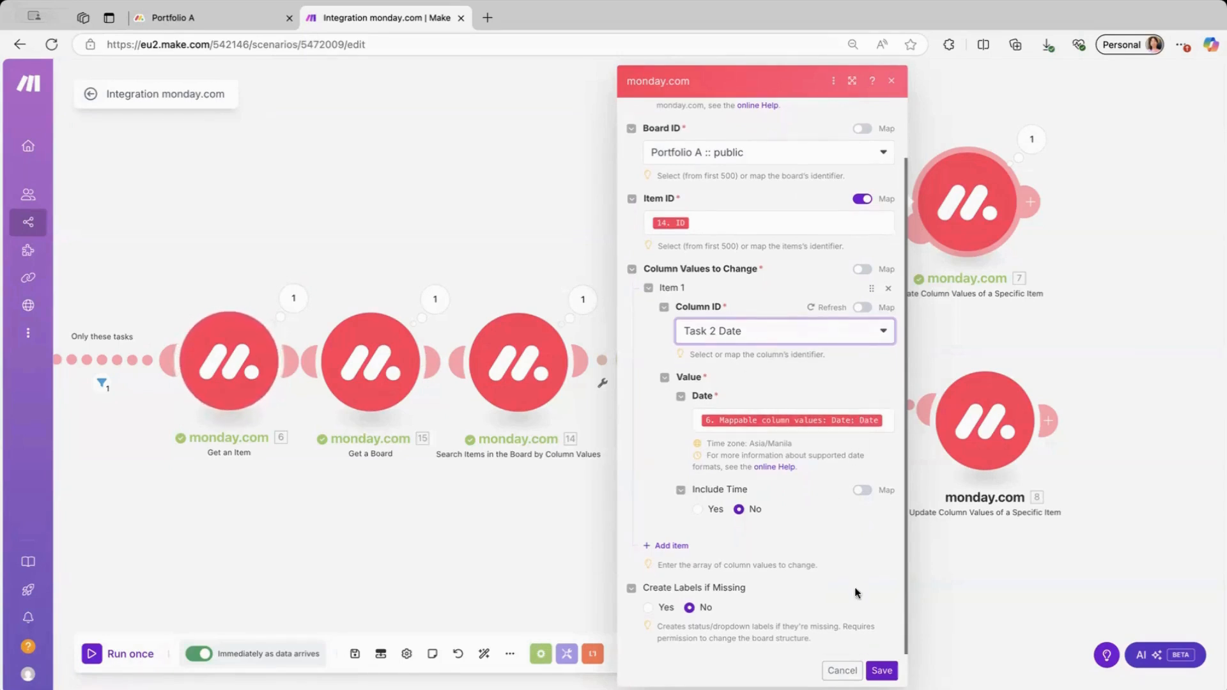
click(880, 671)
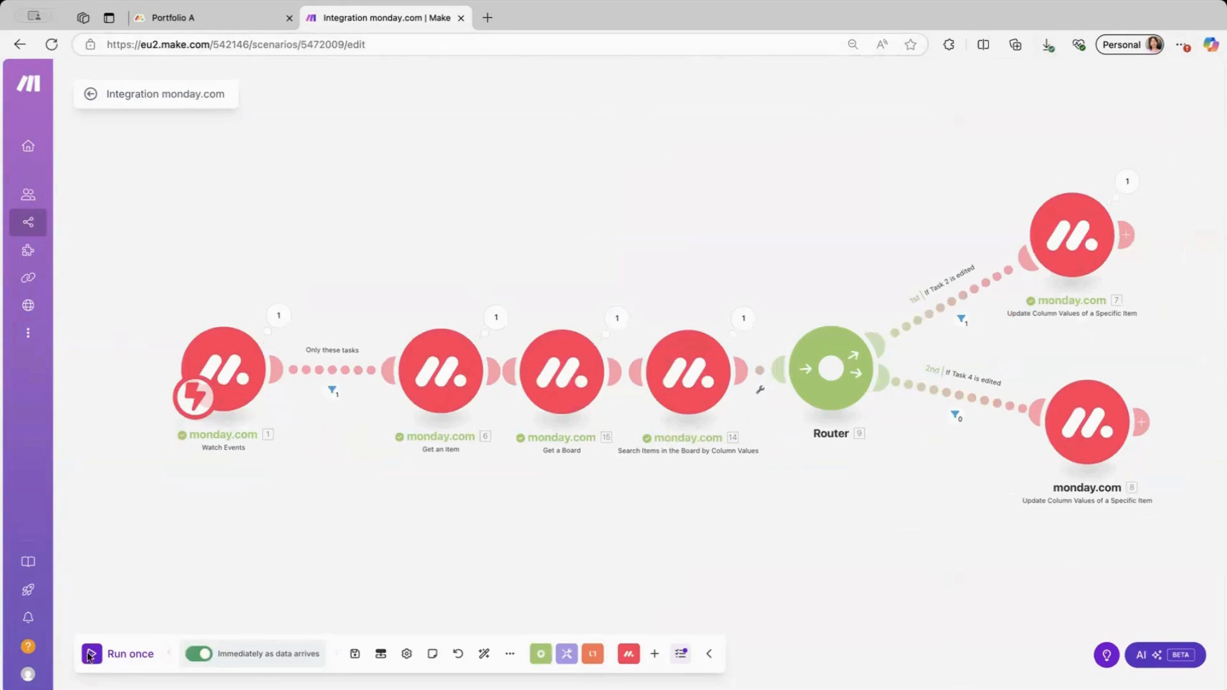
Save the scenario changes when leaving the editor, then go to the Portfolio A board.
click(89, 95)
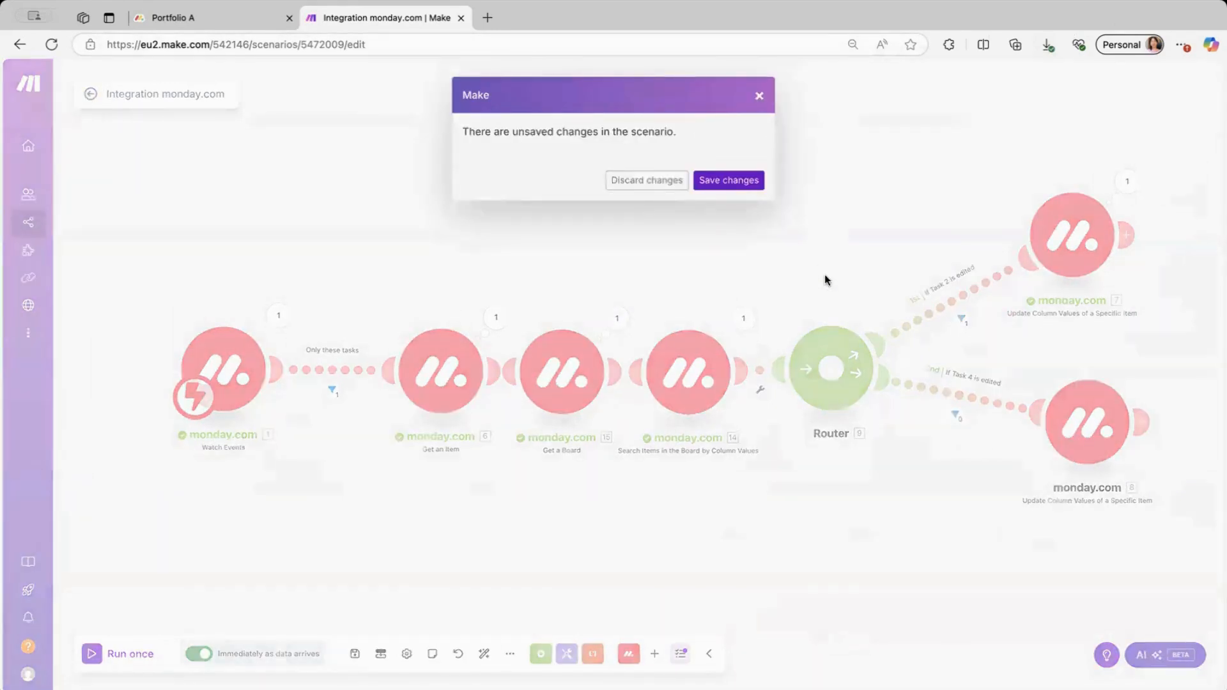
click(725, 182)
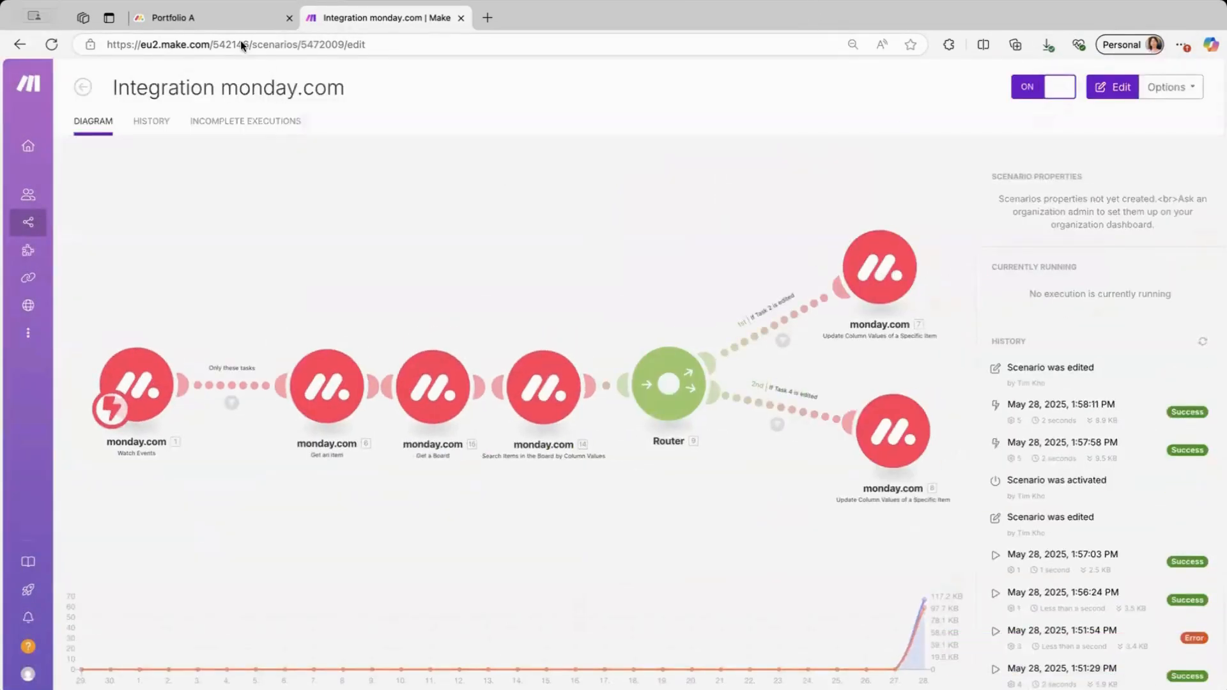
click(221, 21)
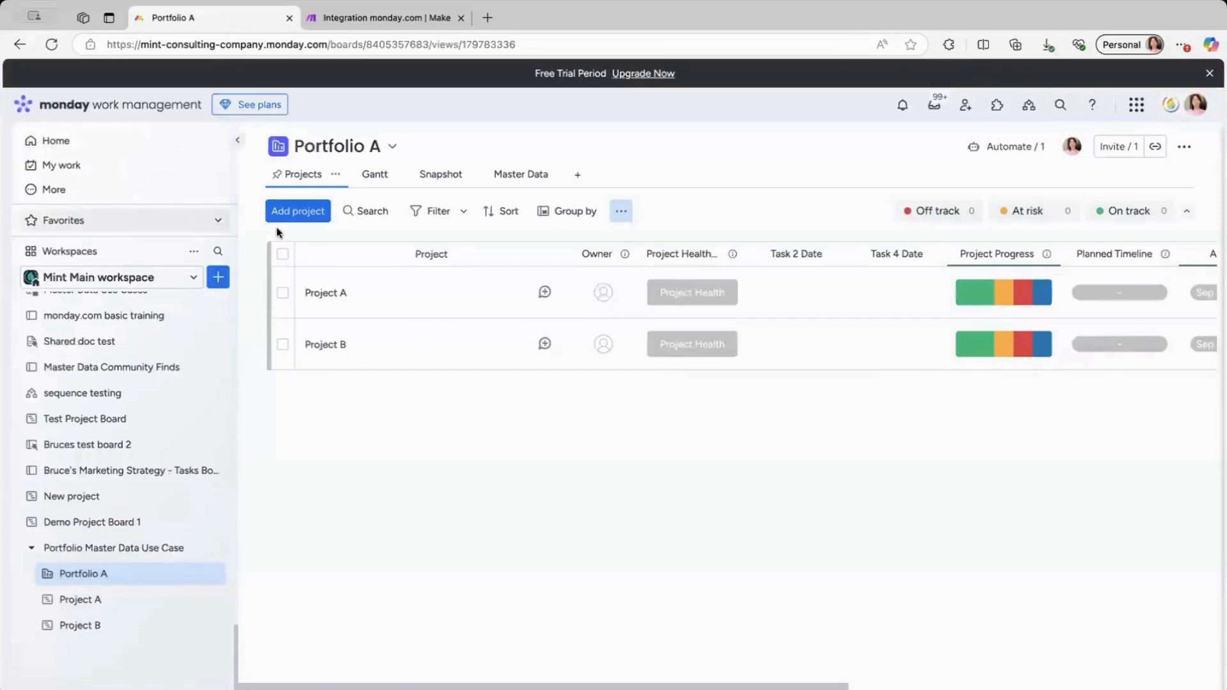
Set Task 2's Date on the Project A board to May 30.
click(105, 603)
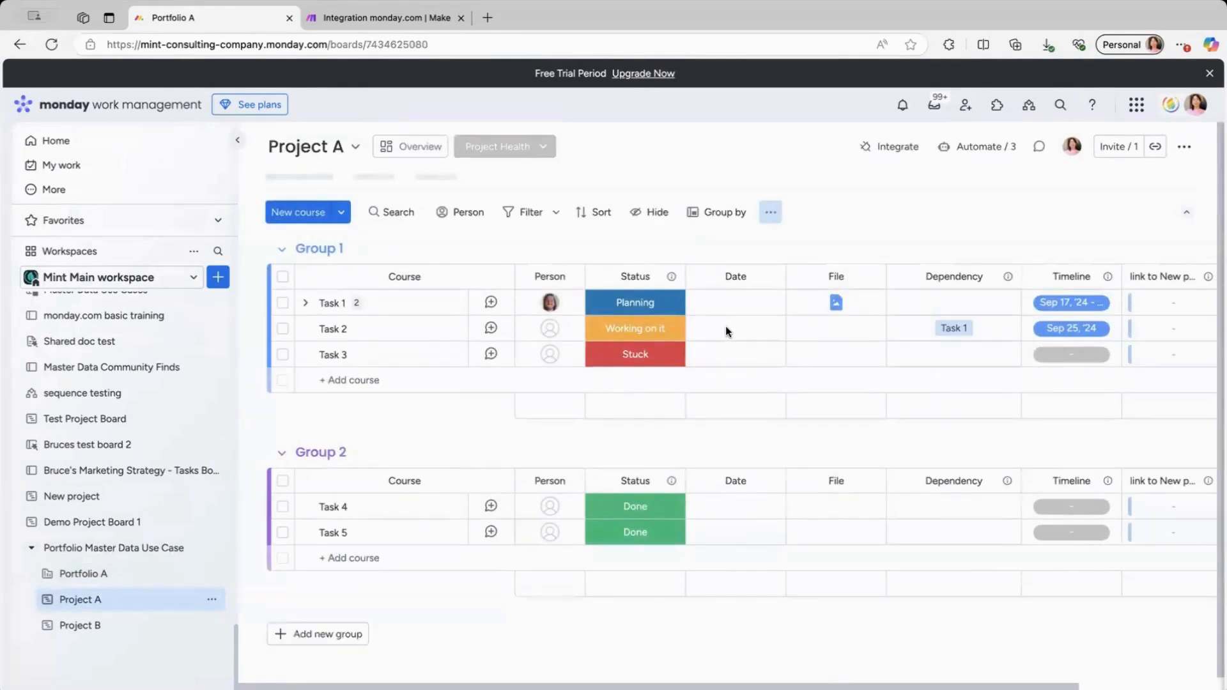
click(742, 327)
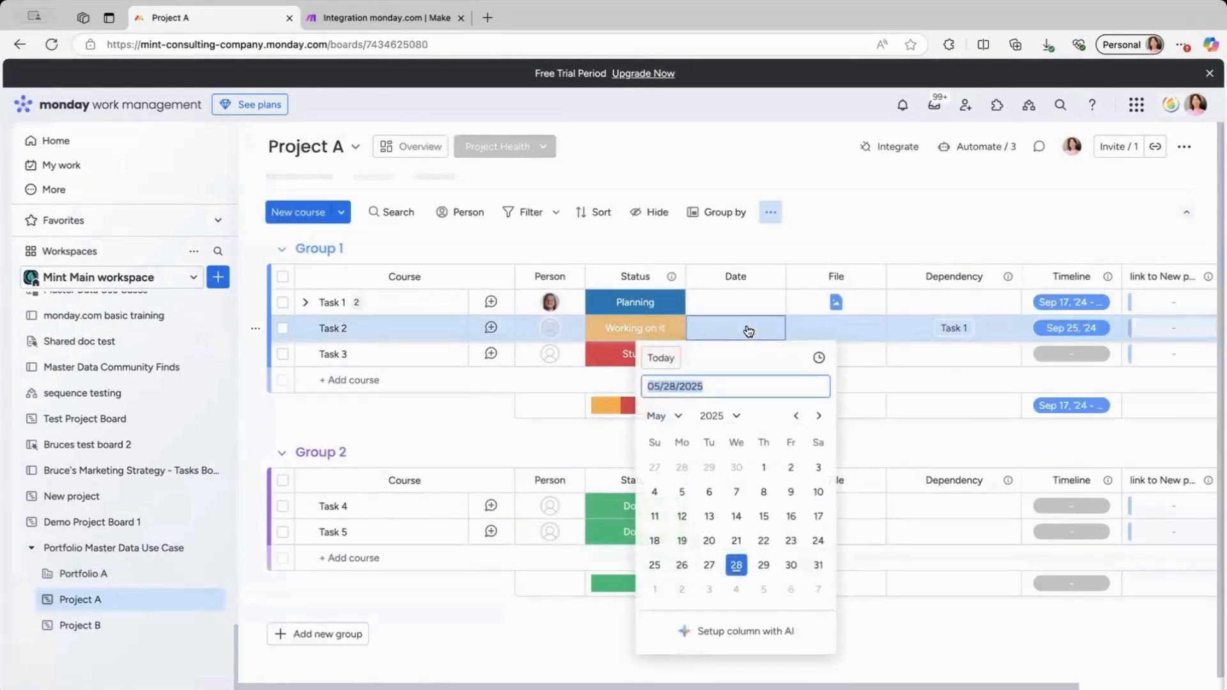
click(790, 564)
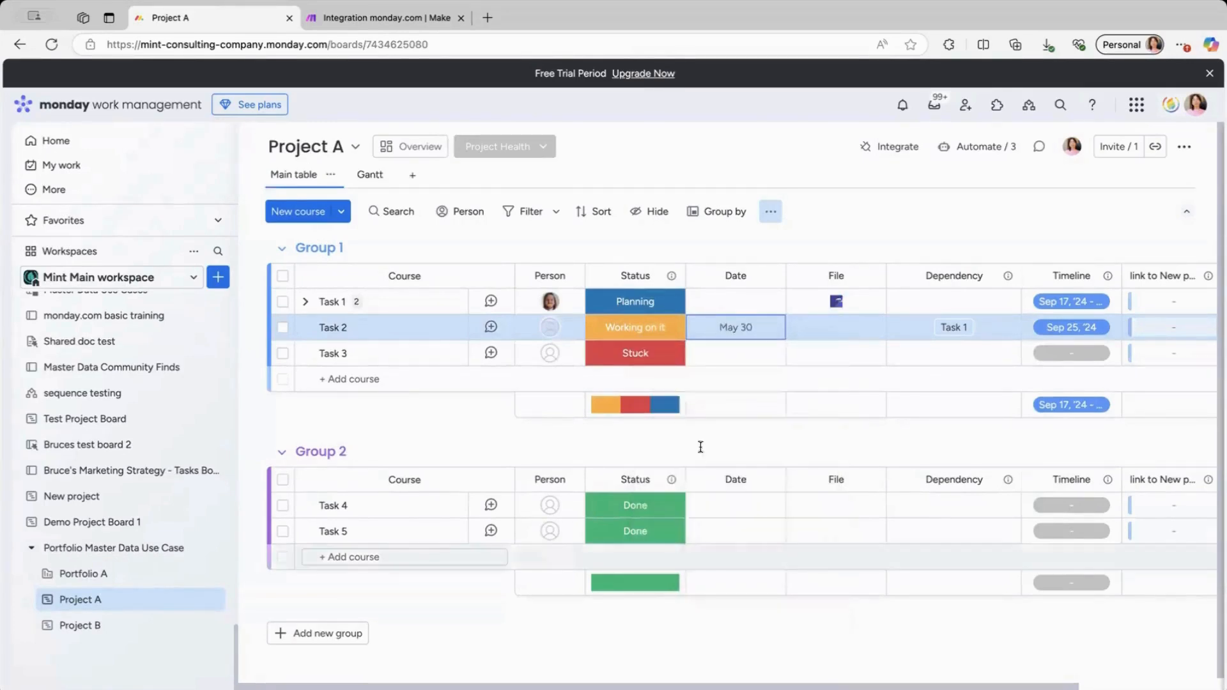
Confirm Make's scenario ran and that Portfolio A shows May 30 for Task 2.
click(374, 18)
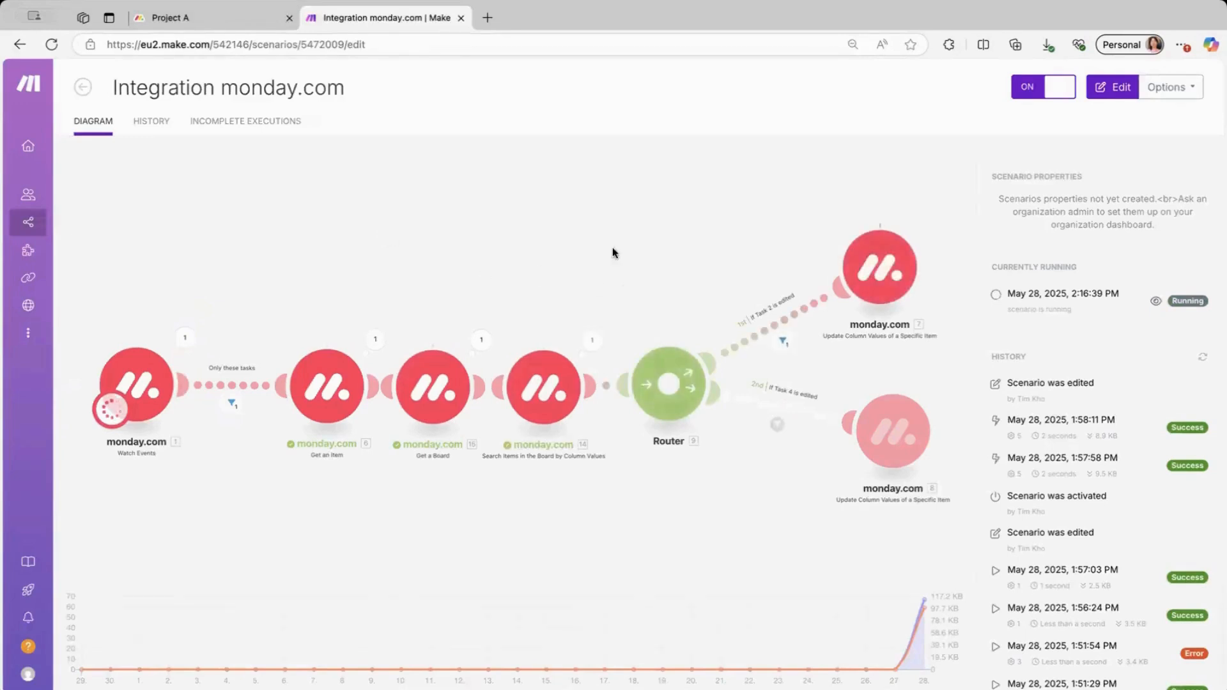
click(225, 19)
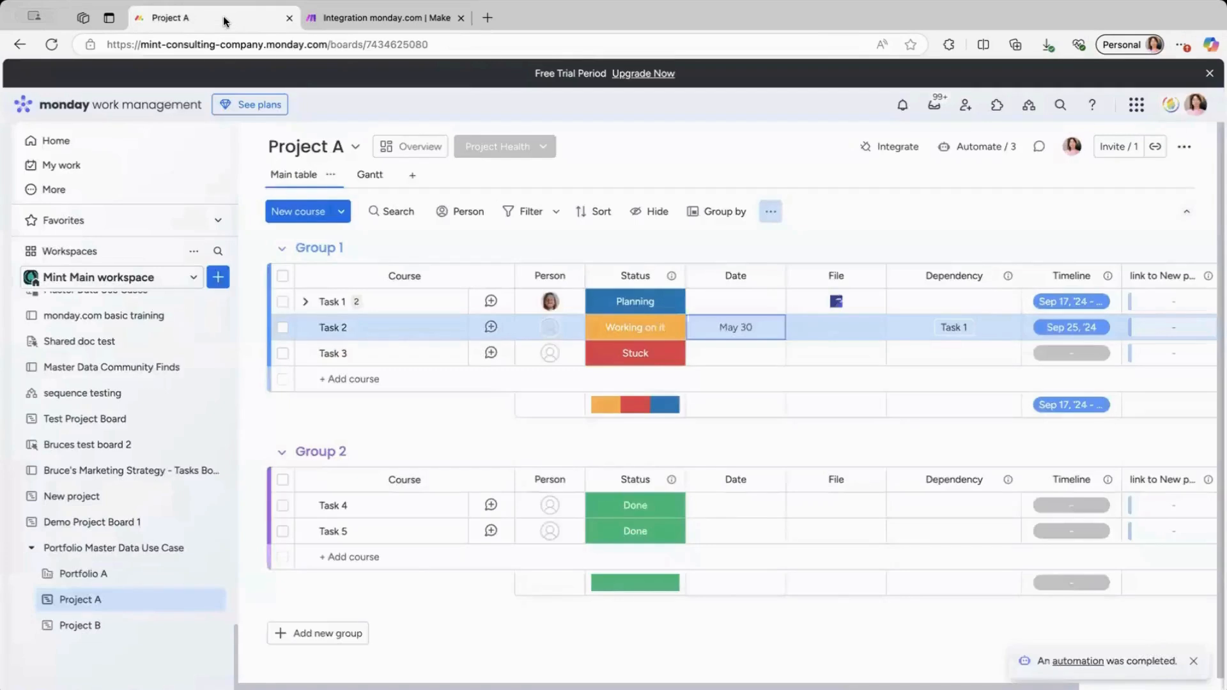
click(88, 576)
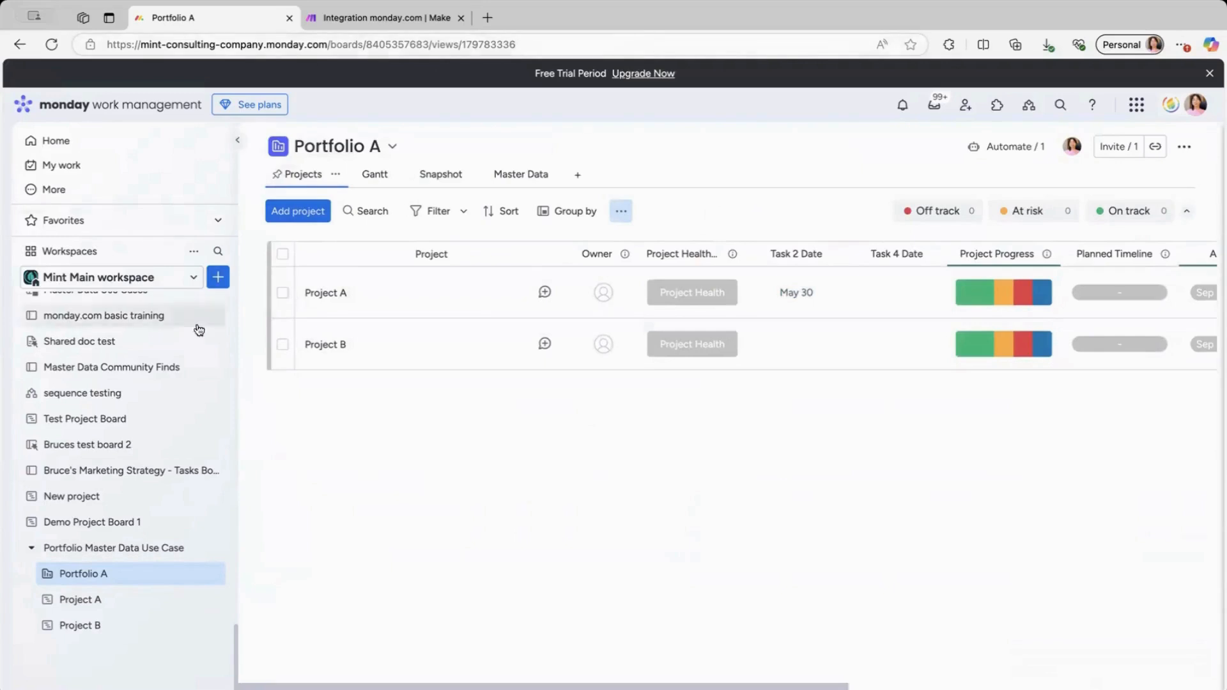
Set Task 4's Date on the Project B board to May 31.
click(104, 628)
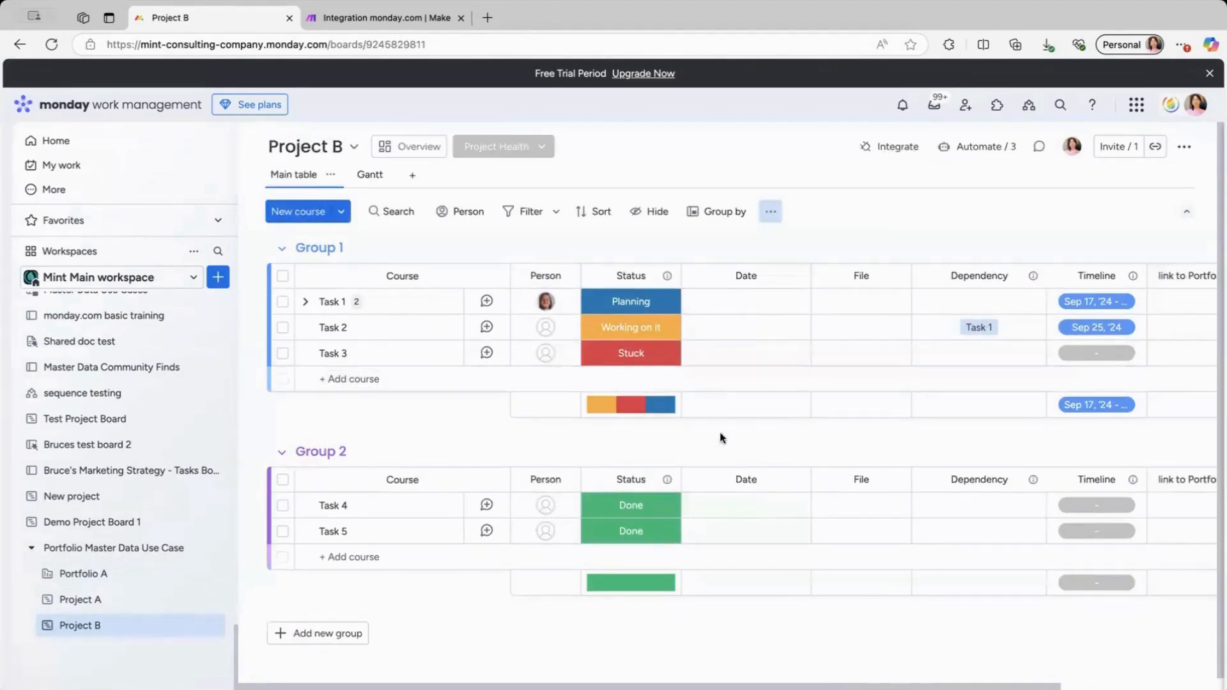
click(747, 506)
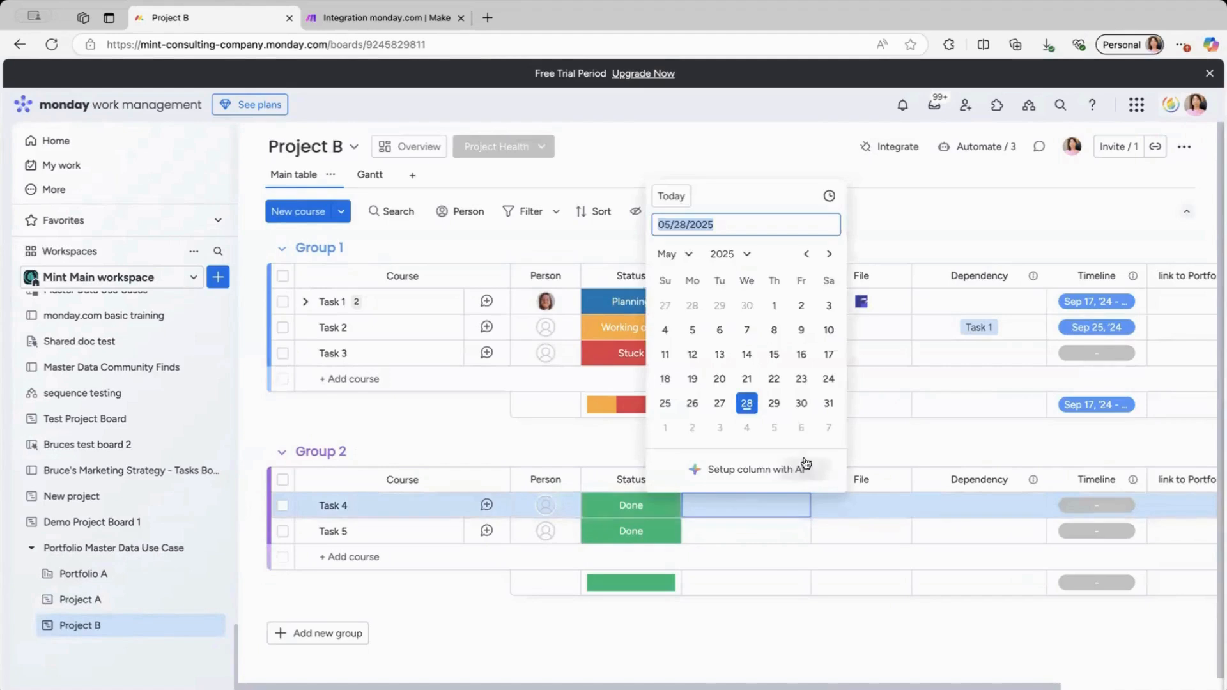
click(829, 403)
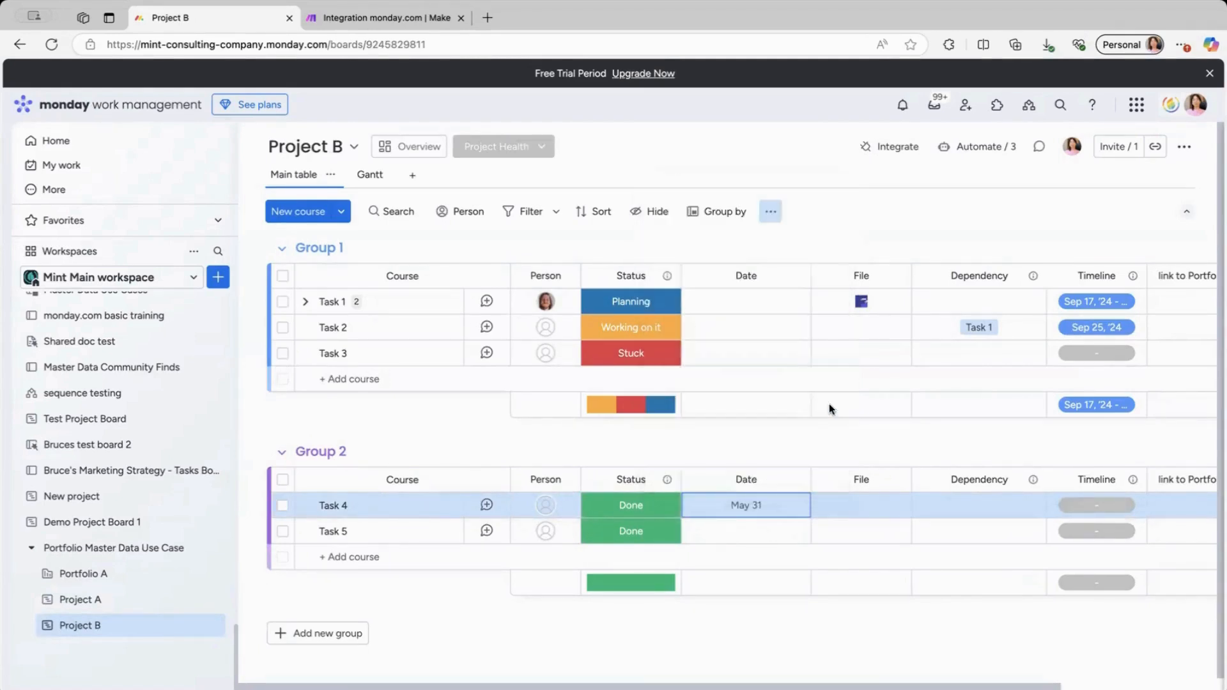
Confirm Make's Task 4 route ran and that Portfolio A shows May 31 for Task 4.
click(339, 20)
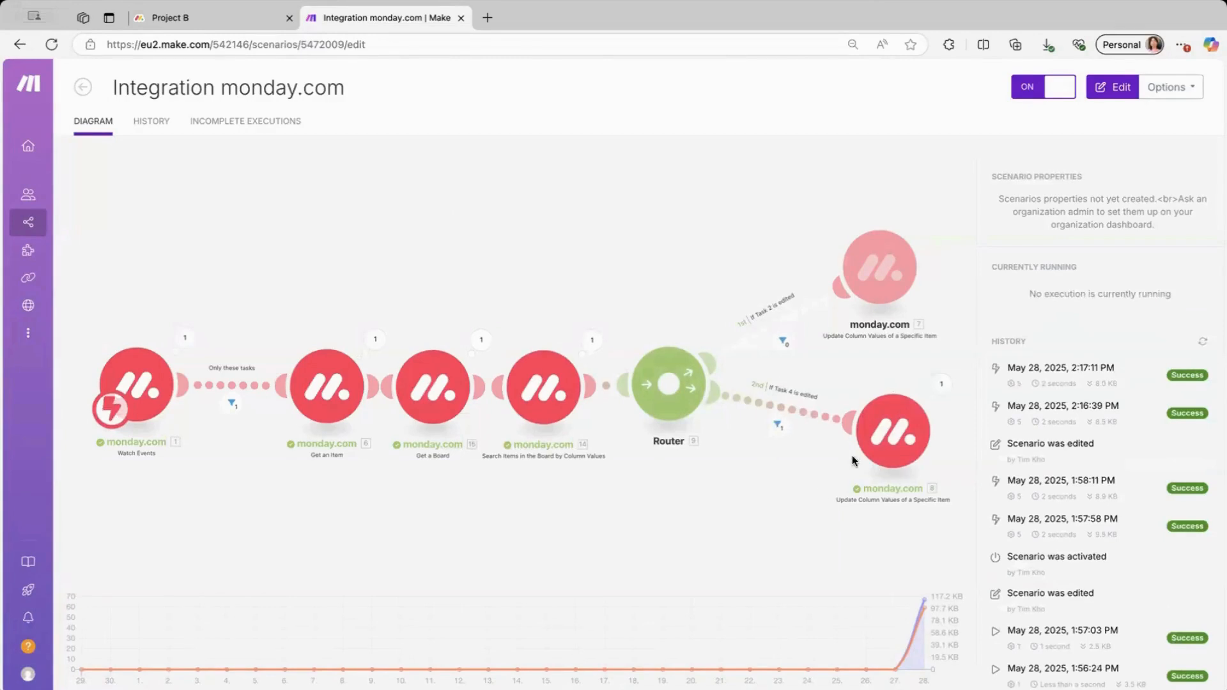
click(229, 22)
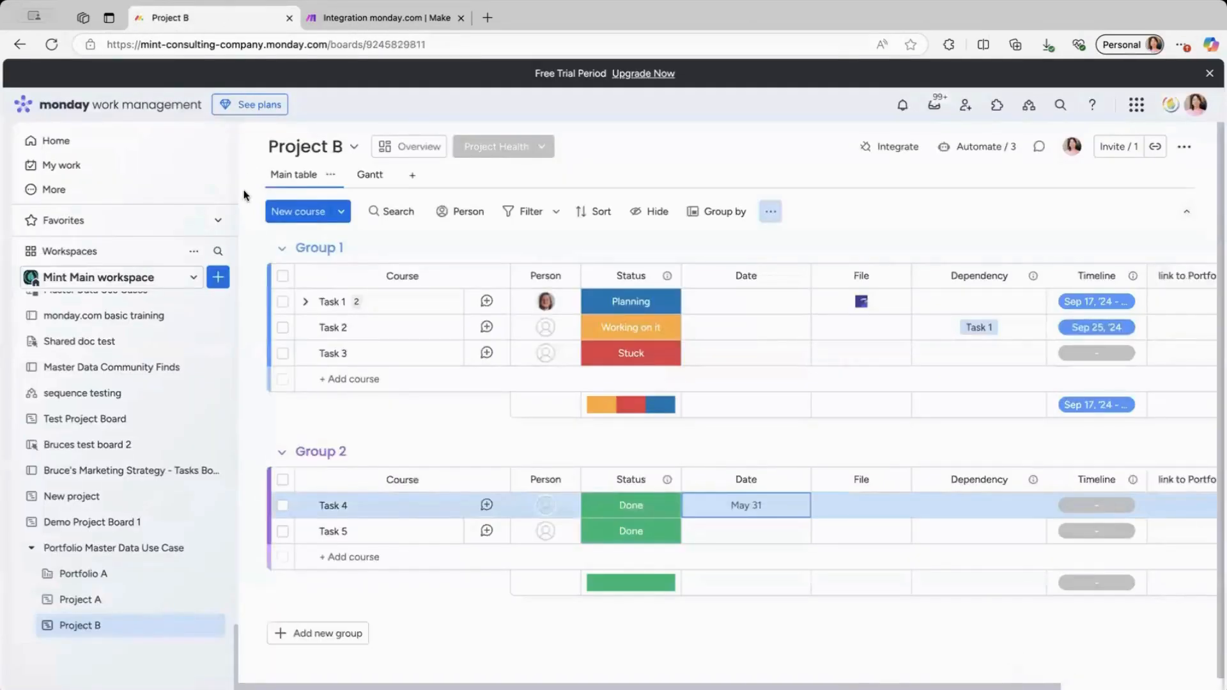
click(112, 574)
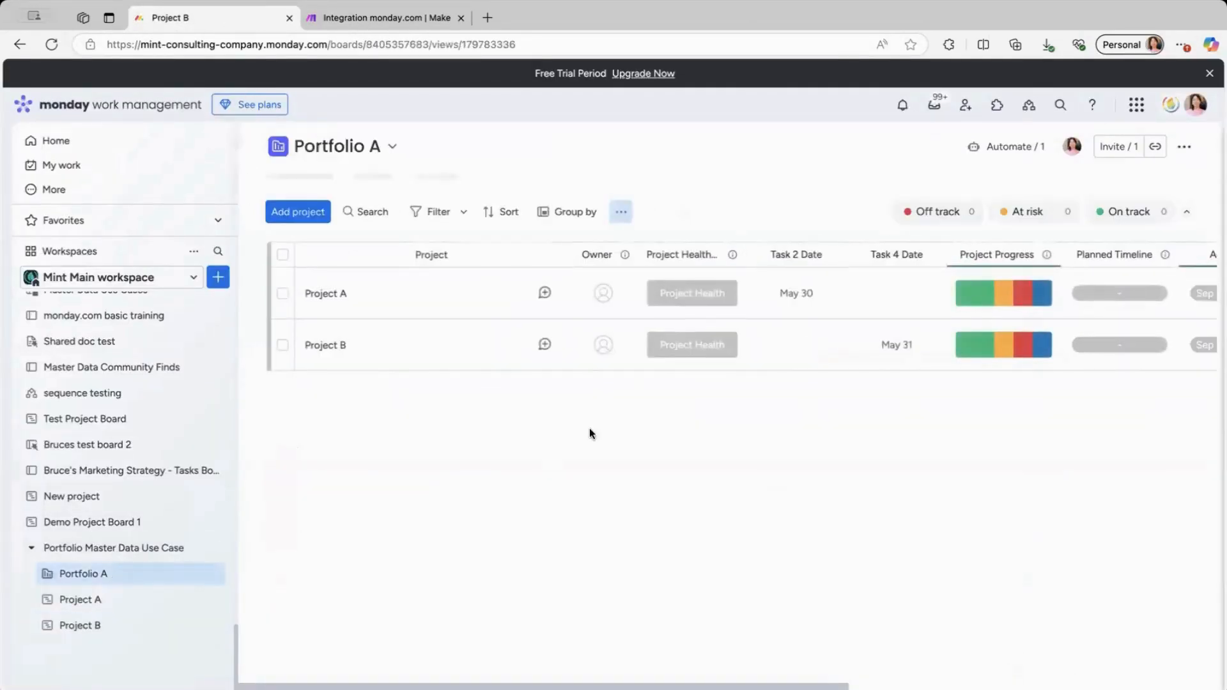